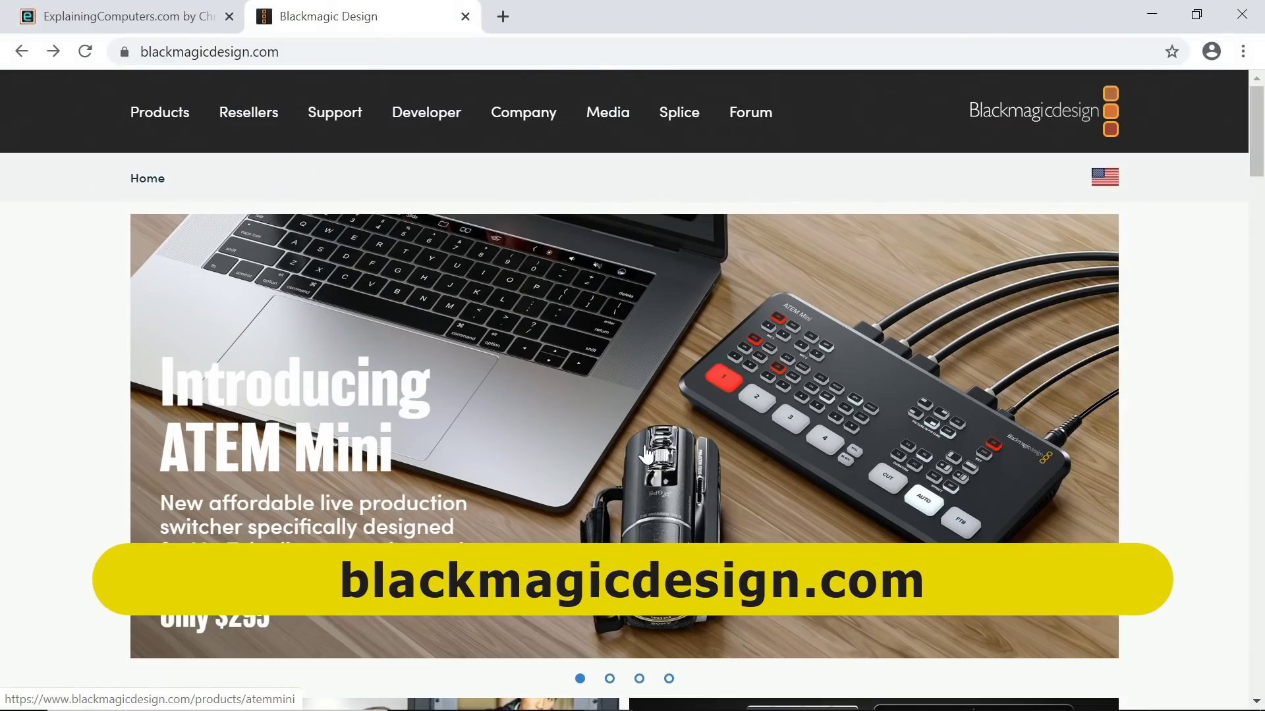
# Go from Products to the DaVinci Resolve 16 page and its free Windows download registration form
pyautogui.click(164, 122)
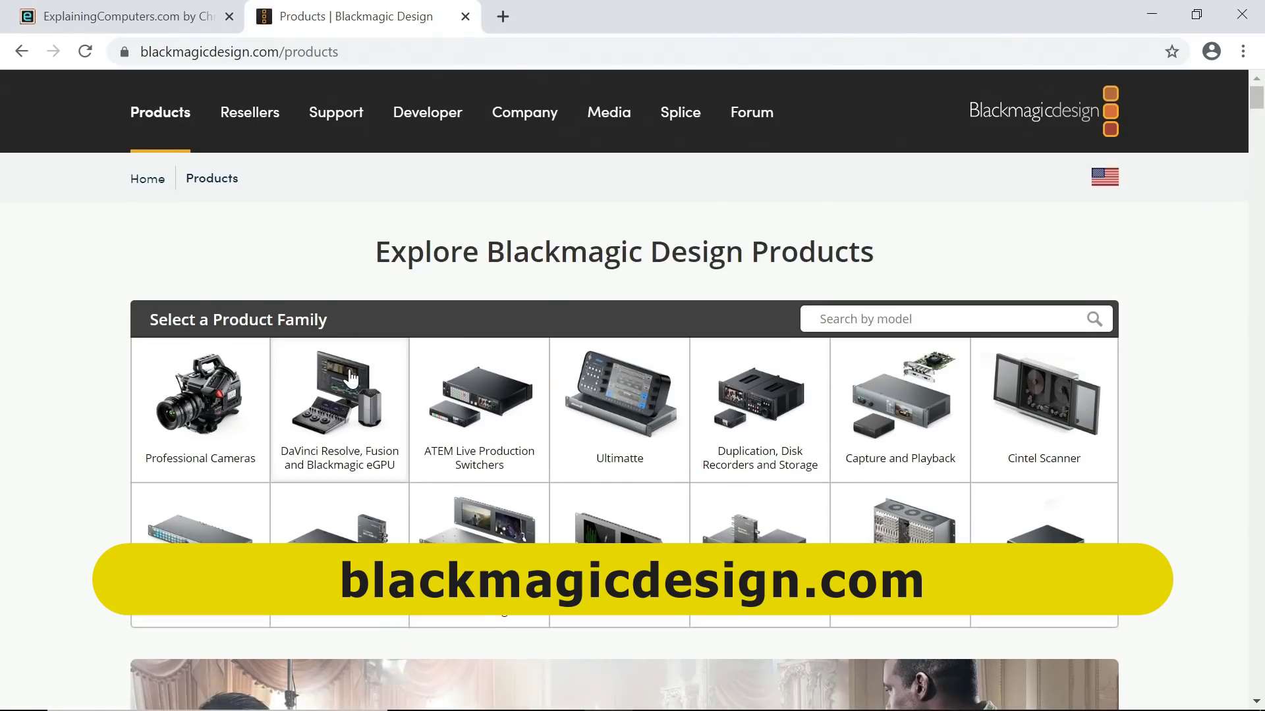
pyautogui.click(349, 375)
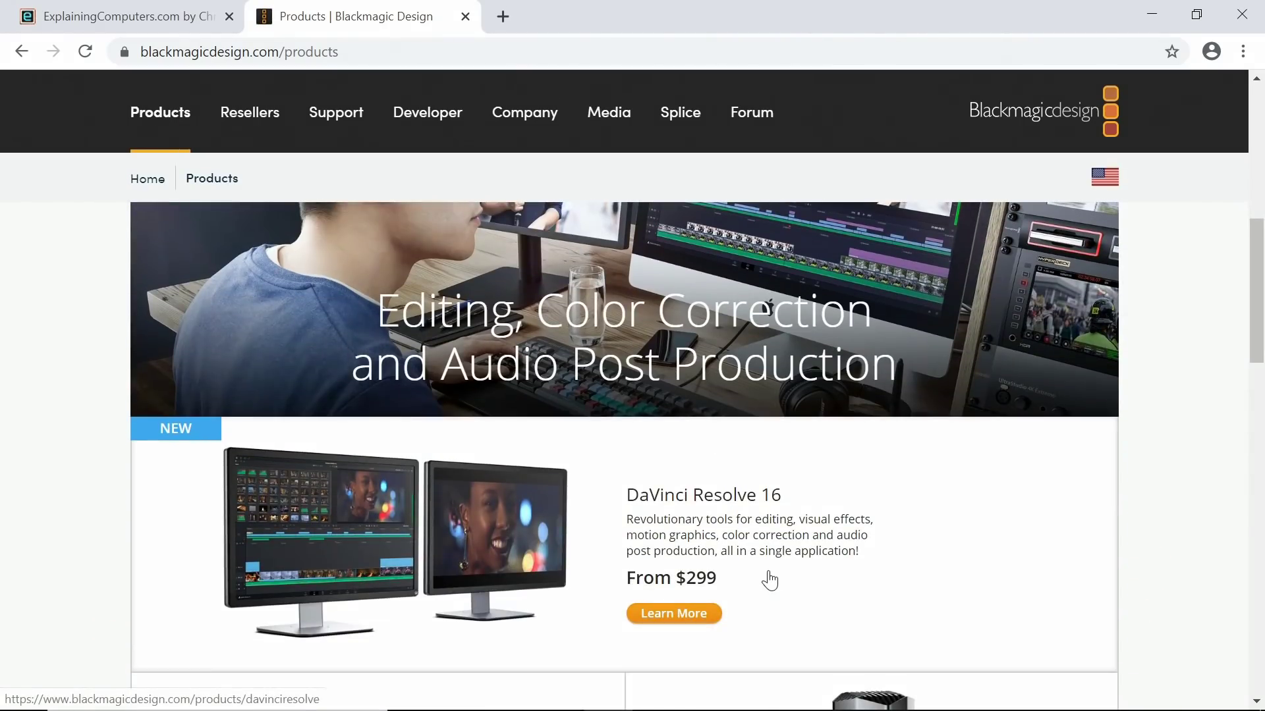
pyautogui.click(682, 618)
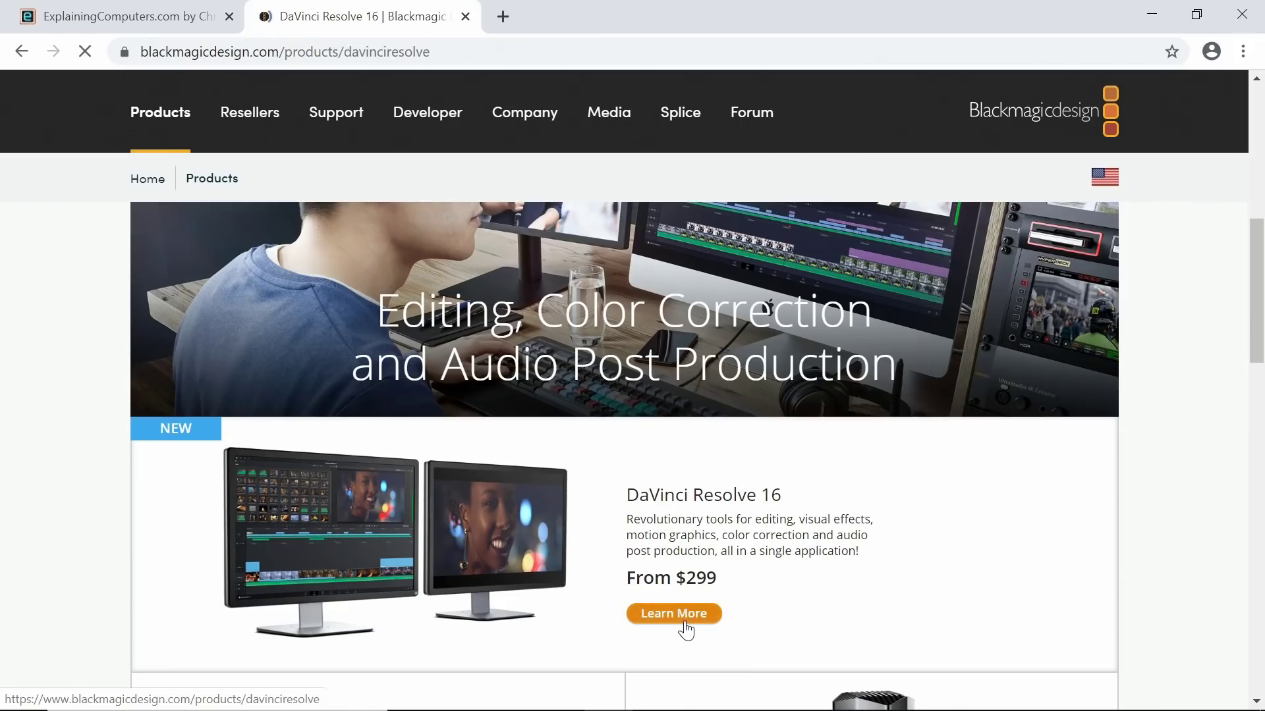
pyautogui.click(635, 465)
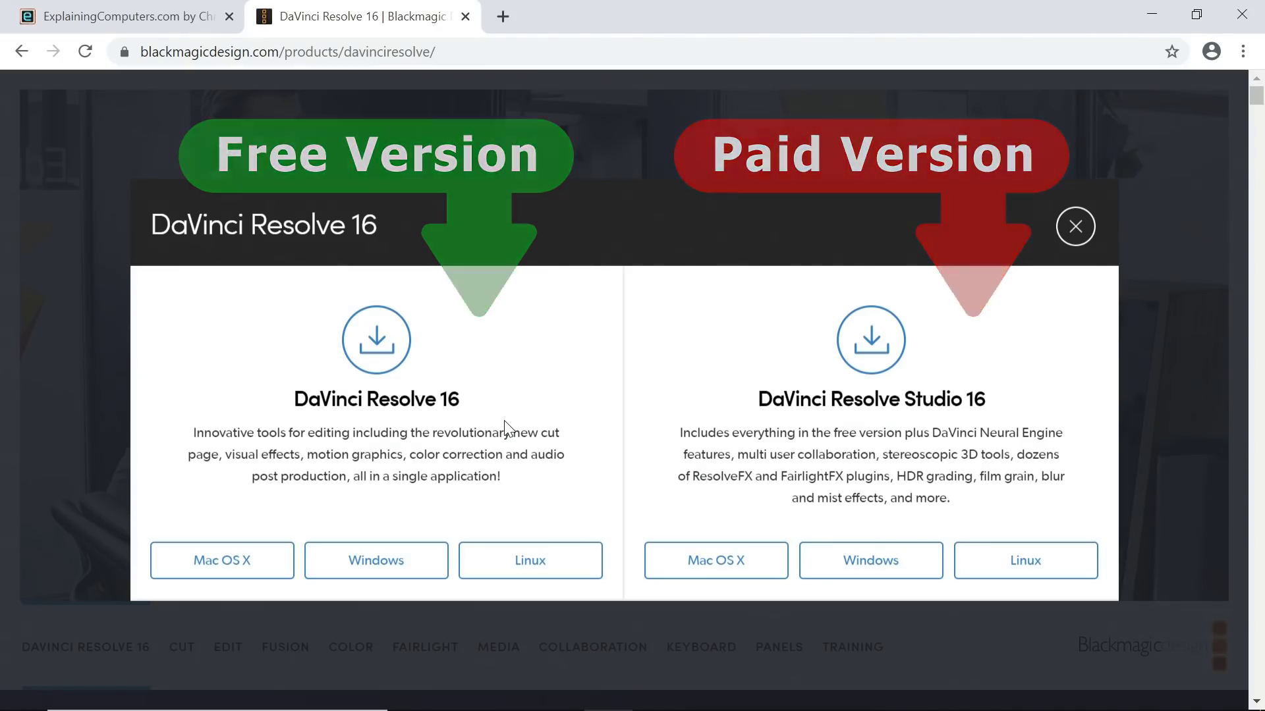
pyautogui.click(392, 560)
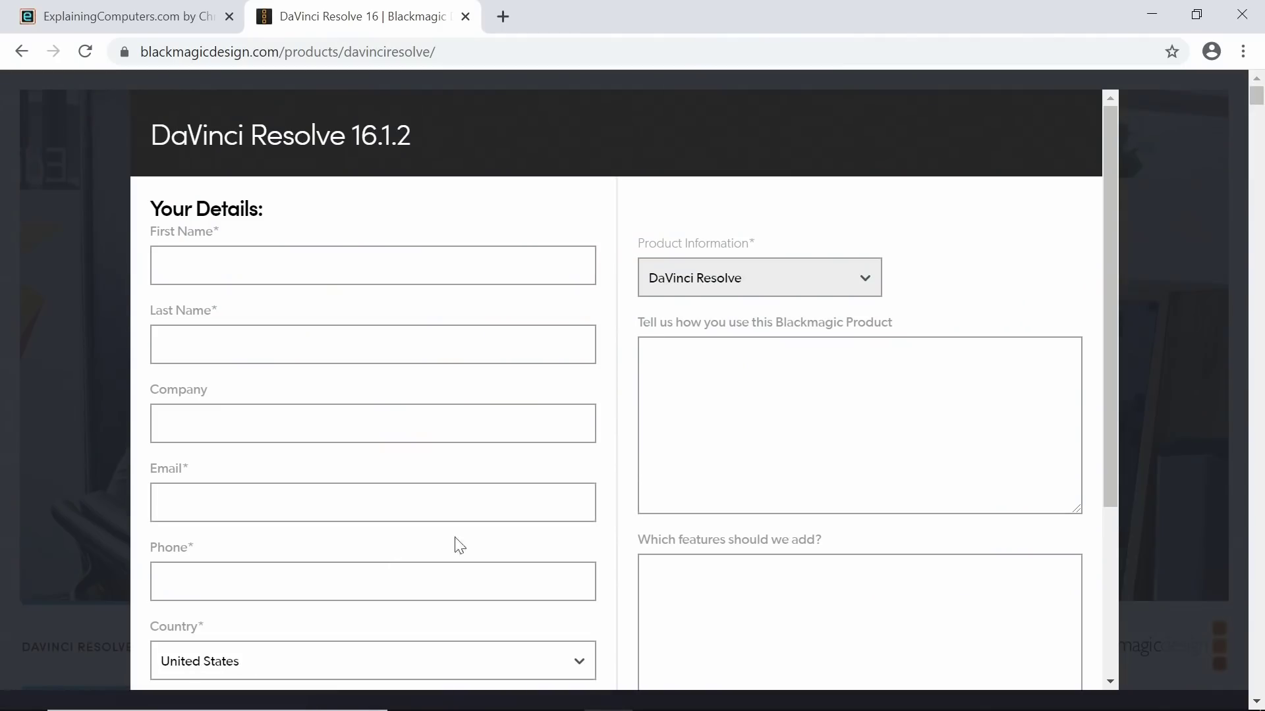
pyautogui.moveTo(1110, 204); pyautogui.dragTo(1125, 436)
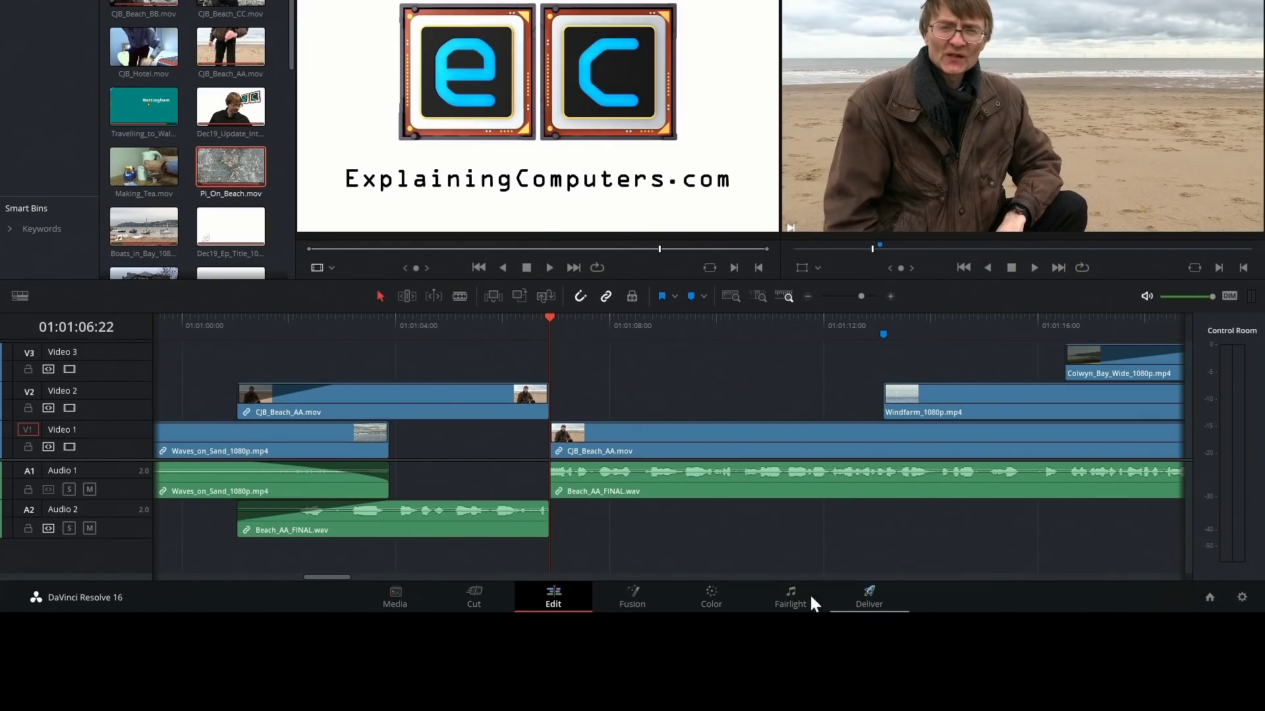
# Import Orange_Flower_1080p.mp4 into the Master bin on the Media page, then return to Edit
pyautogui.click(406, 600)
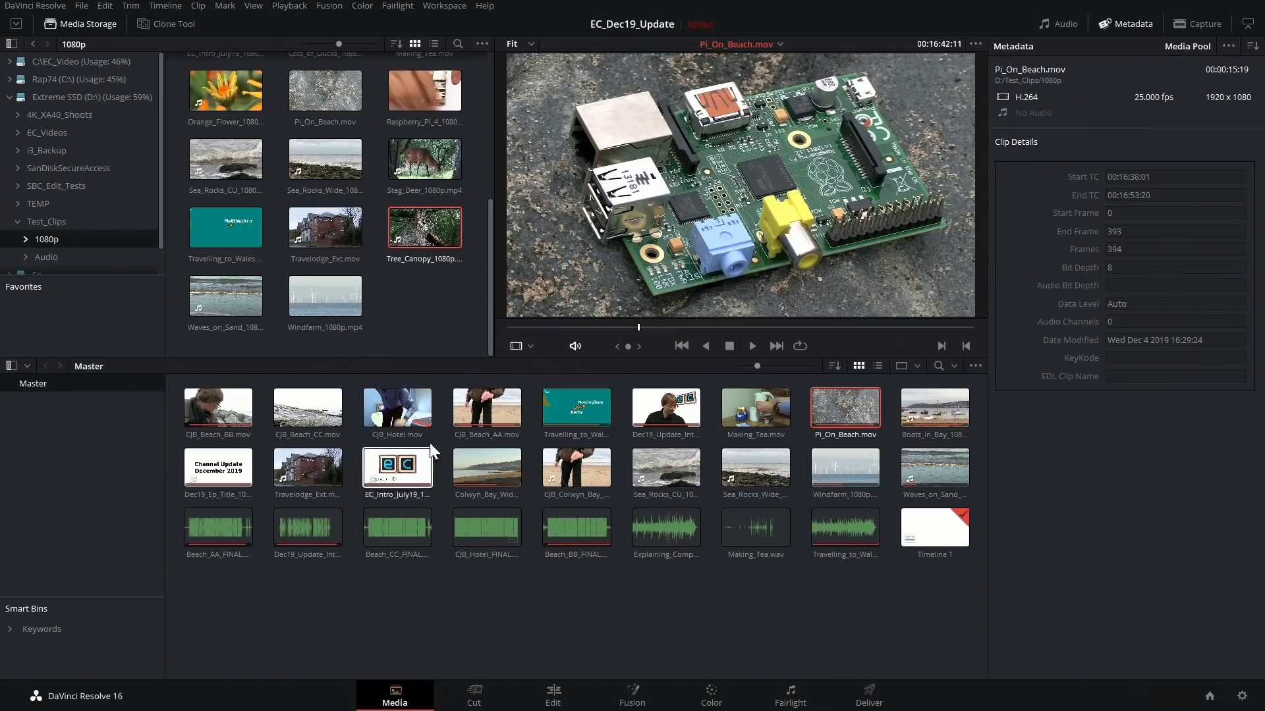
pyautogui.moveTo(242, 92); pyautogui.dragTo(409, 639)
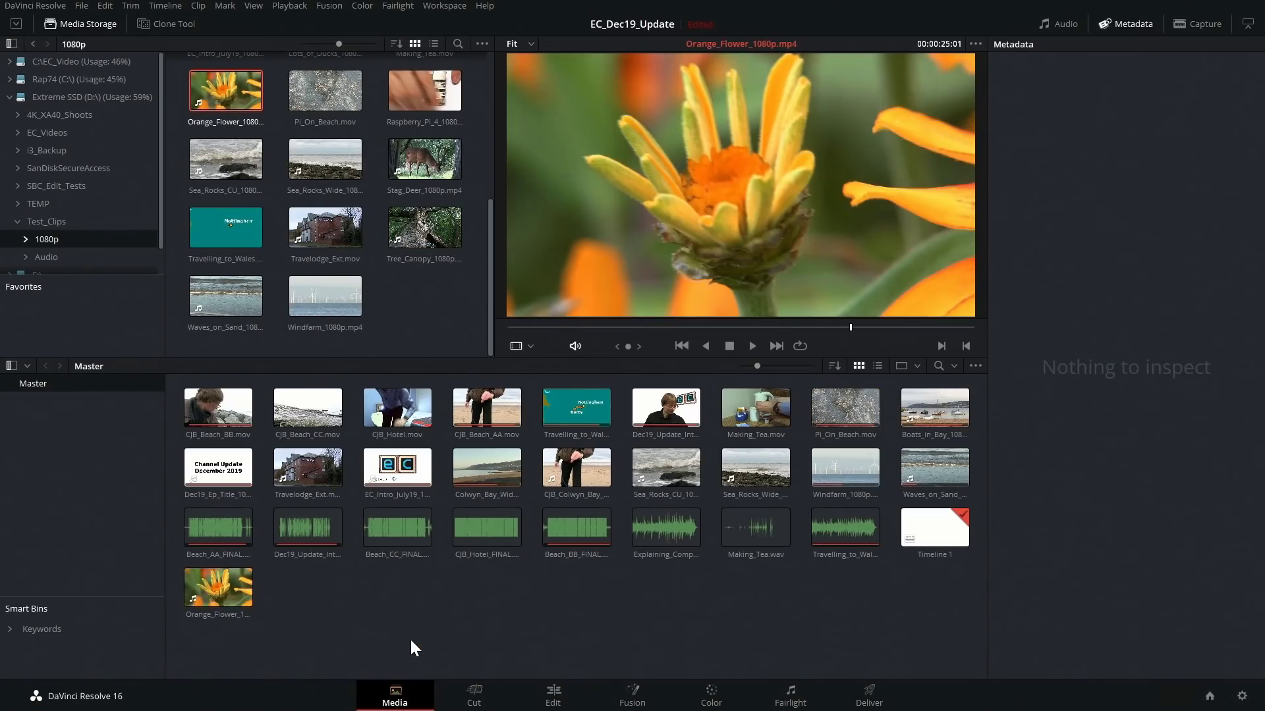
pyautogui.click(554, 696)
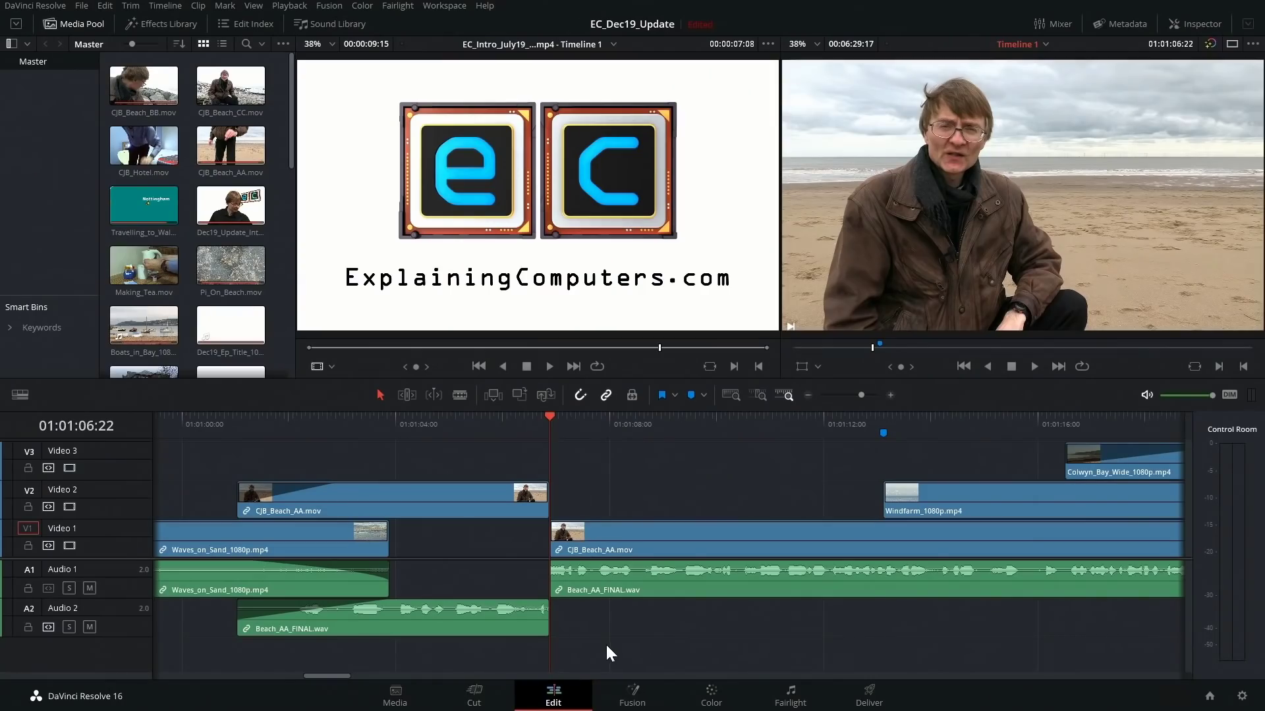
# Move the playhead to the Windfarm clip near 01:01:10 and play a few seconds
pyautogui.moveTo(547, 415); pyautogui.dragTo(733, 425)
pyautogui.click(1065, 493)
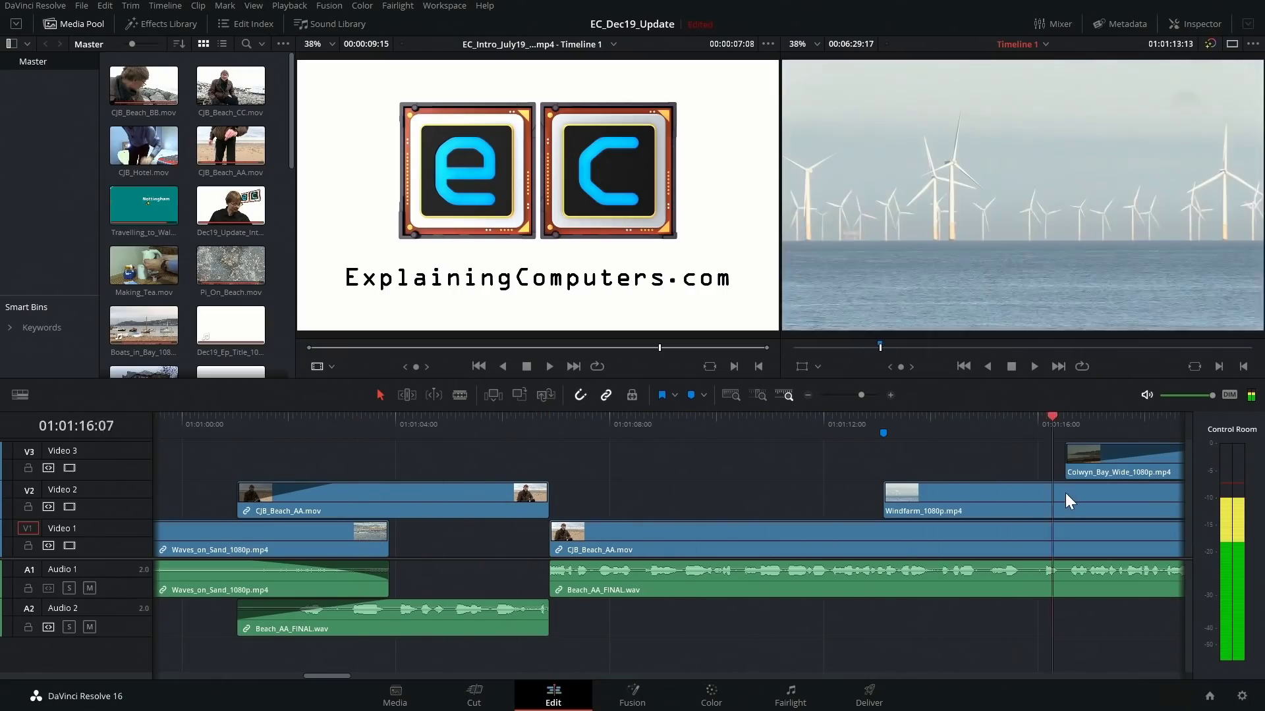
pyautogui.click(1020, 491)
pyautogui.press('space')
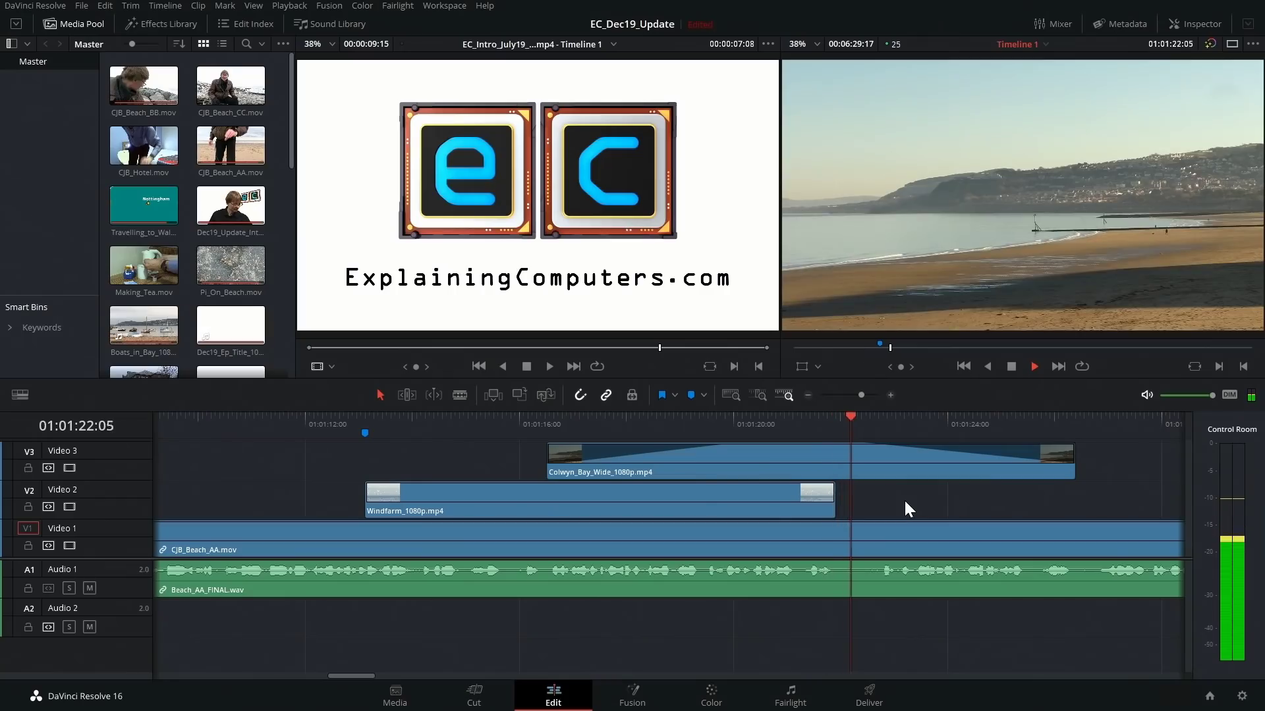
pyautogui.press('space')
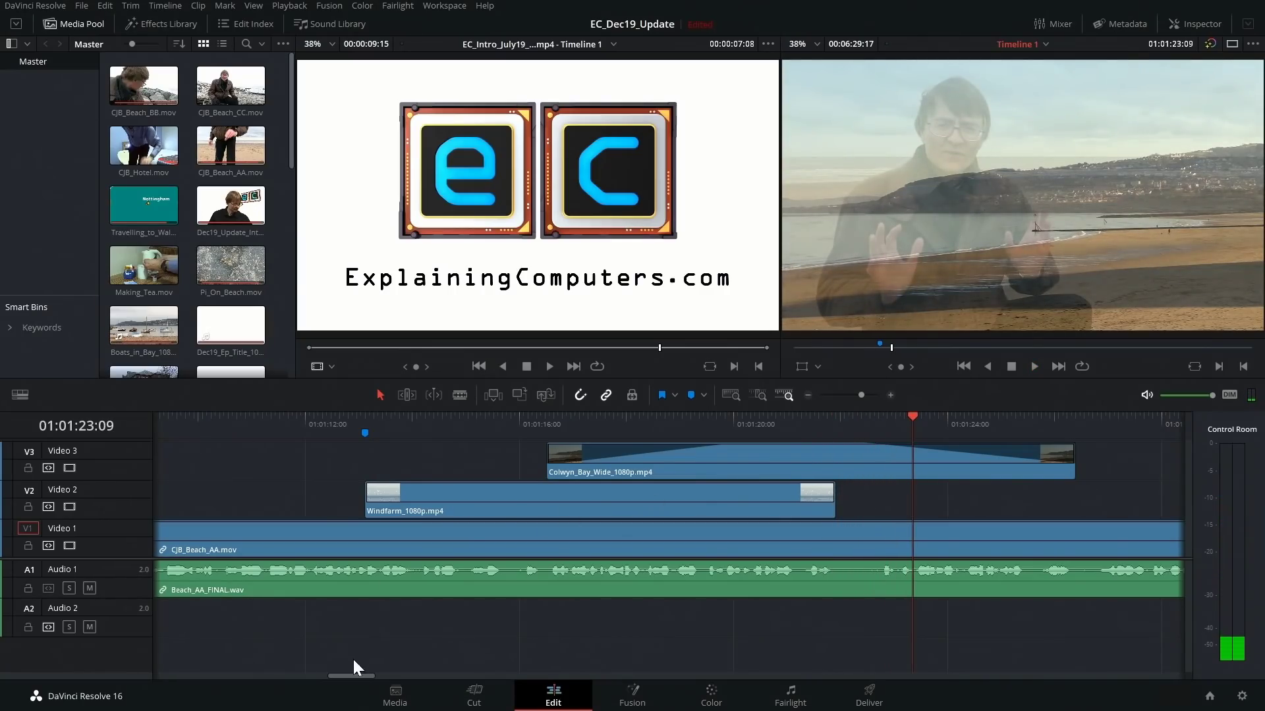
pyautogui.moveTo(354, 675)
pyautogui.mouseDown()
pyautogui.moveTo(278, 673)
pyautogui.moveTo(398, 681)
pyautogui.moveTo(338, 666)
pyautogui.mouseUp()
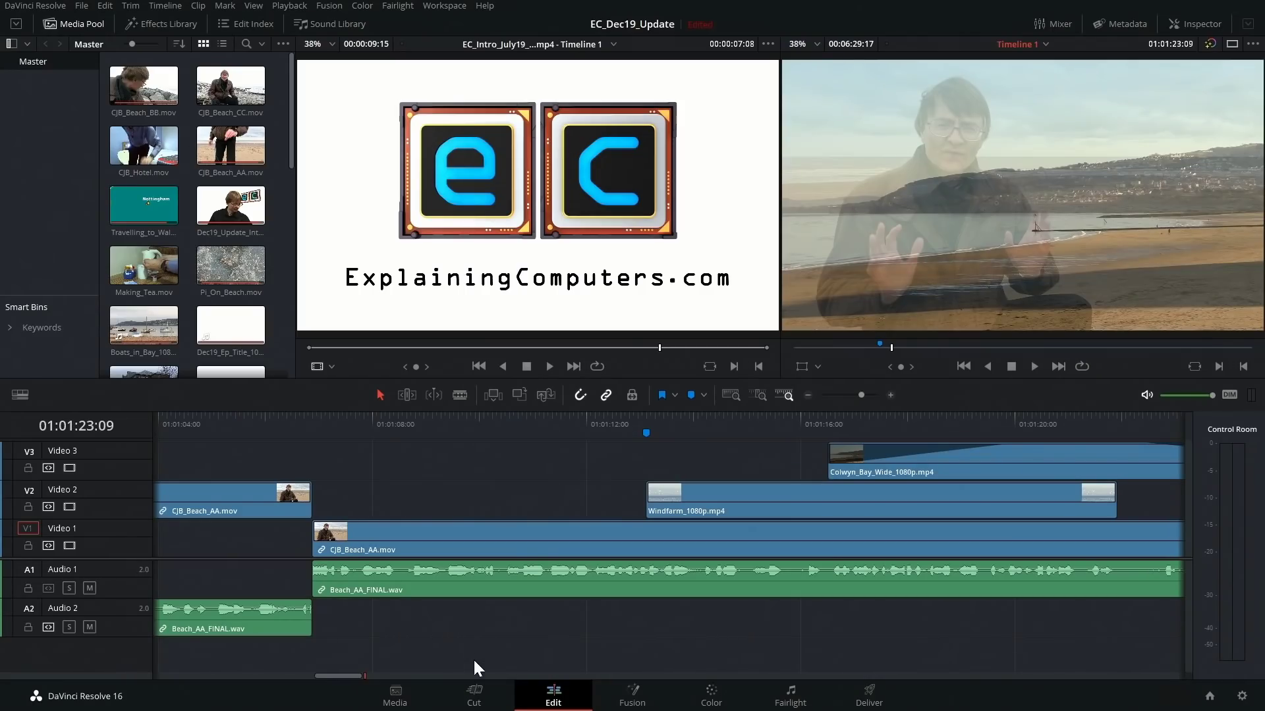
# On the Cut page, jump the playhead to the route map at 01:00:53:16, then return to Edit
pyautogui.click(479, 695)
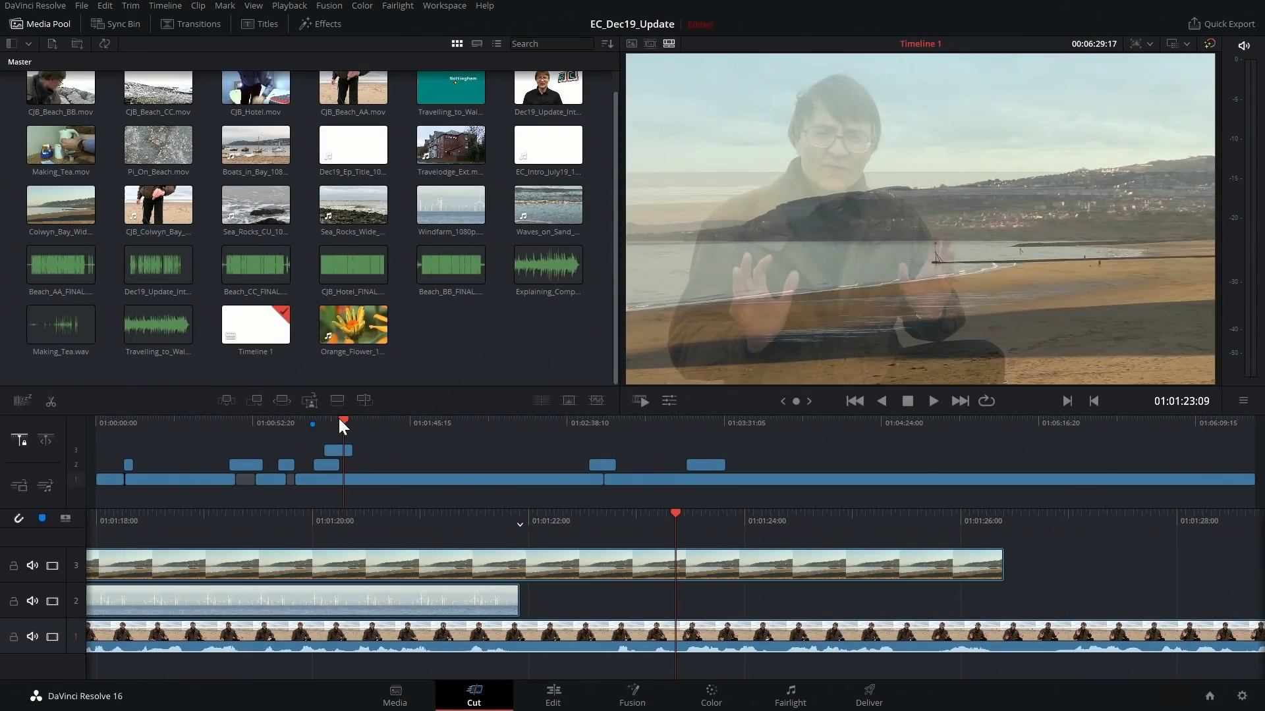
pyautogui.moveTo(342, 419); pyautogui.dragTo(606, 493)
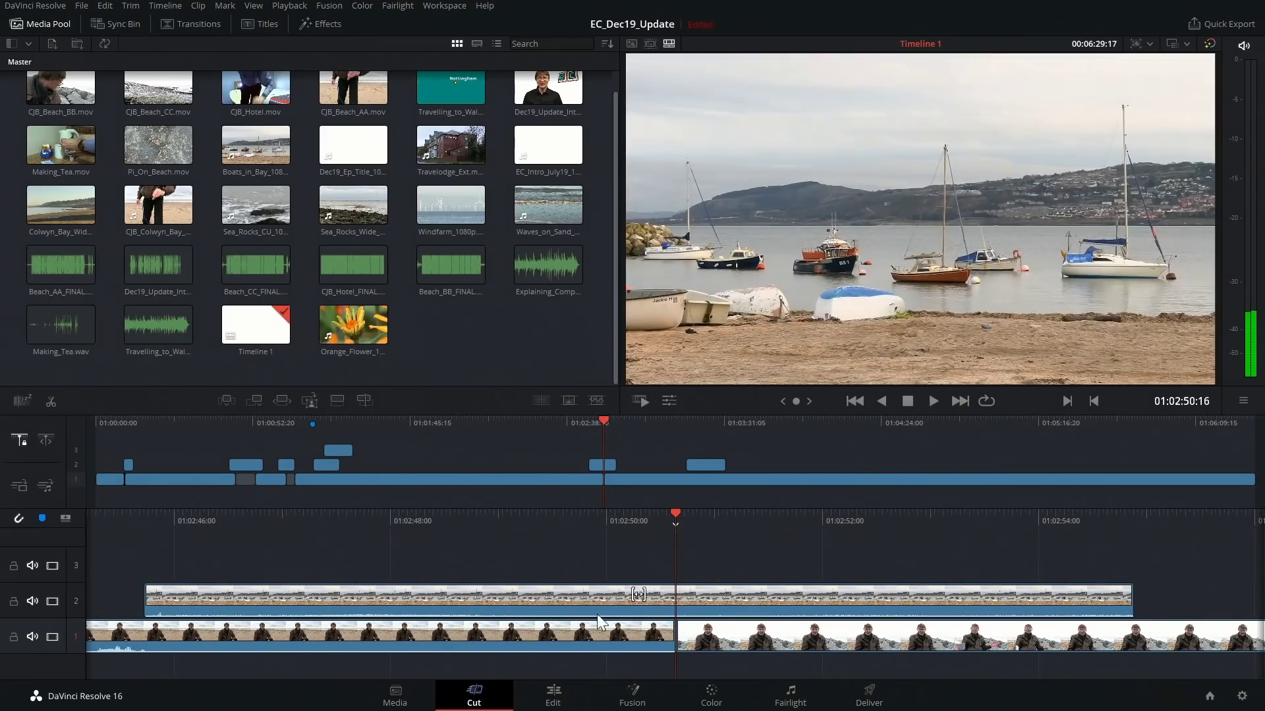
pyautogui.click(553, 695)
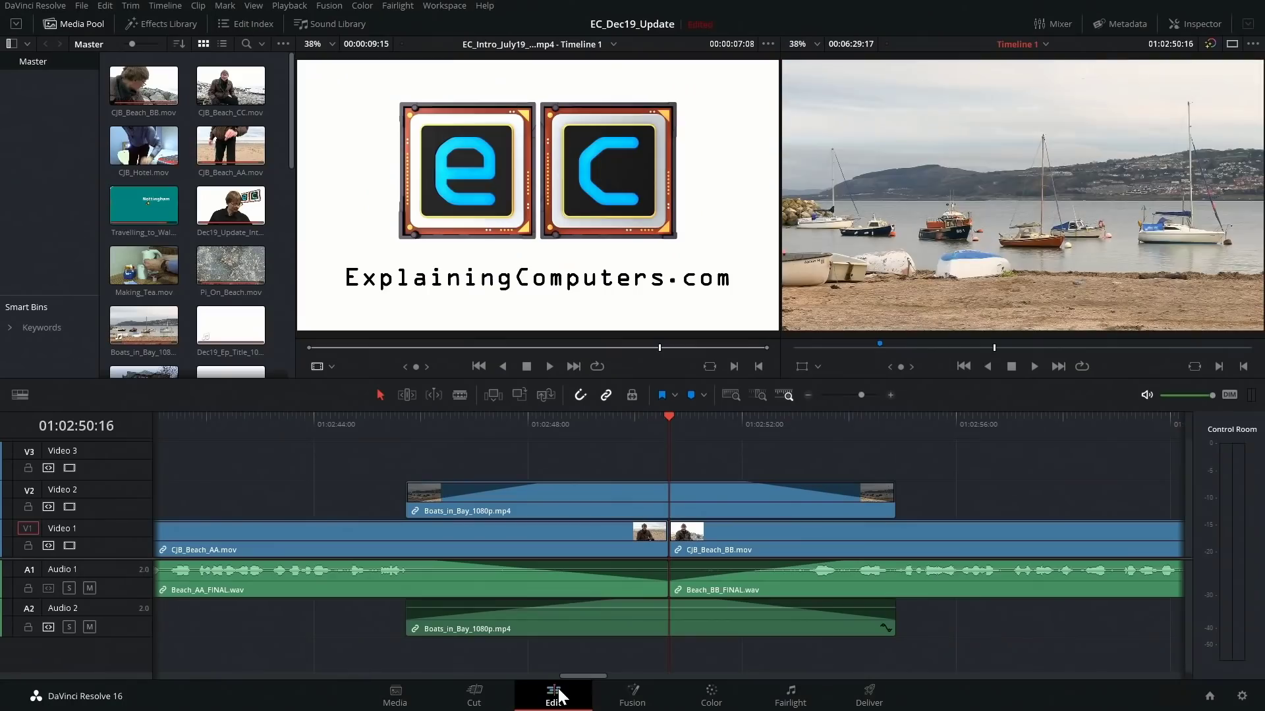
pyautogui.click(490, 689)
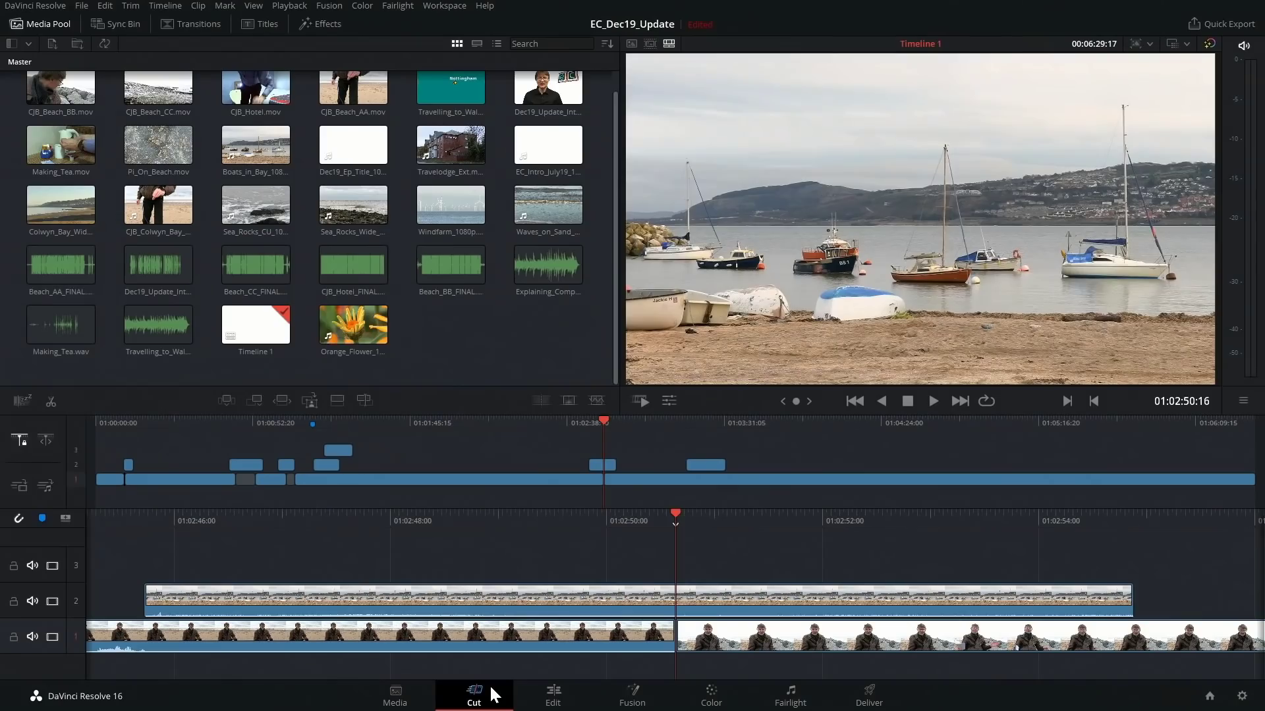
pyautogui.click(247, 422)
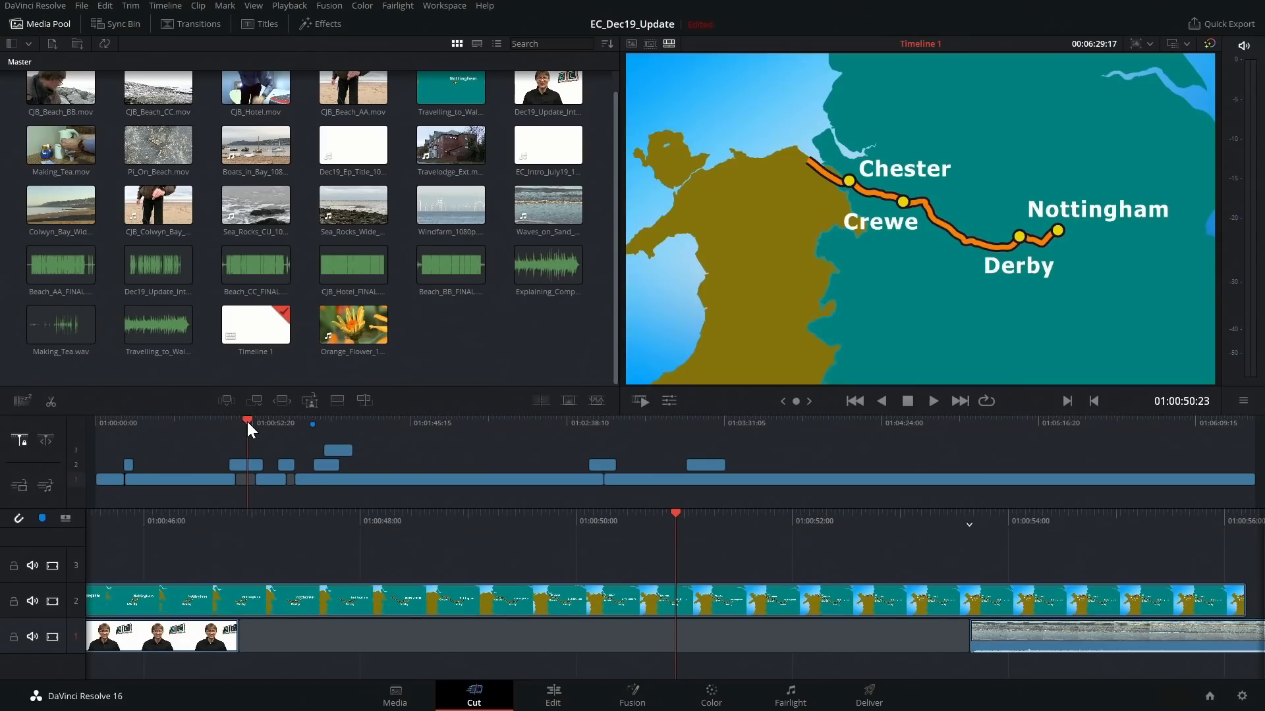
pyautogui.click(553, 693)
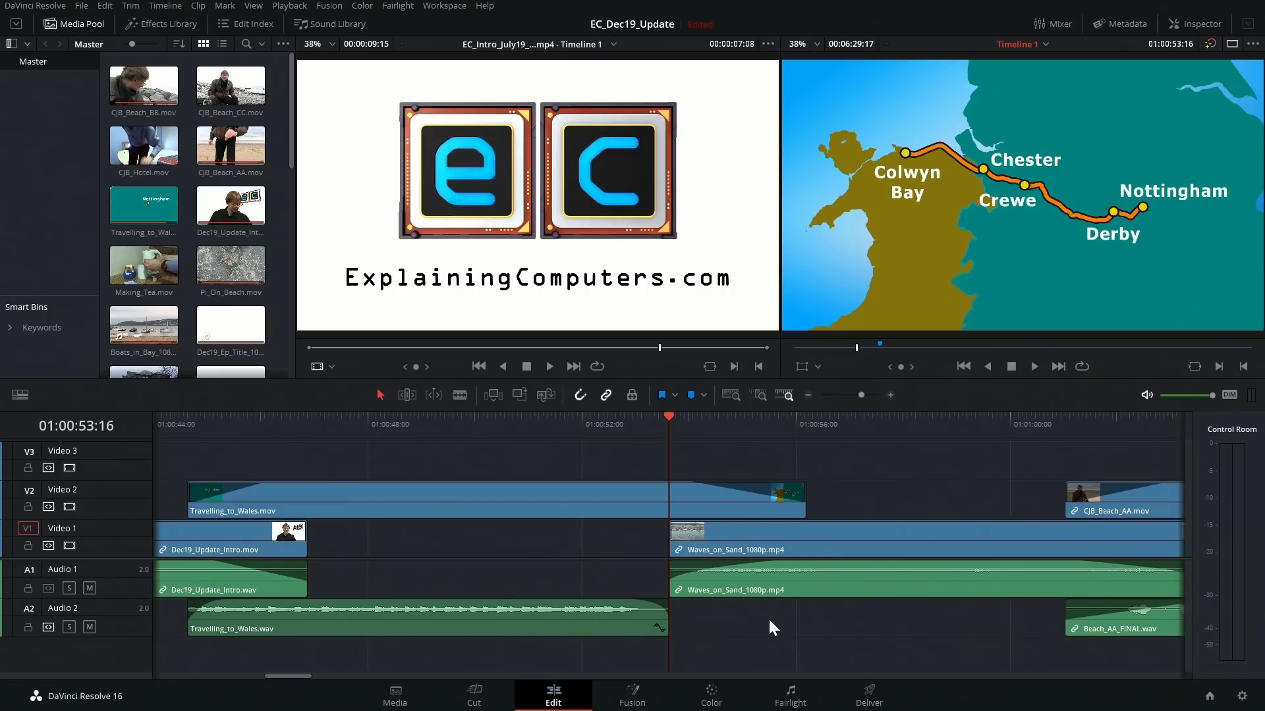
# View the Fusion and Color pages, then play the edit from the route map on Fairlight
pyautogui.click(641, 689)
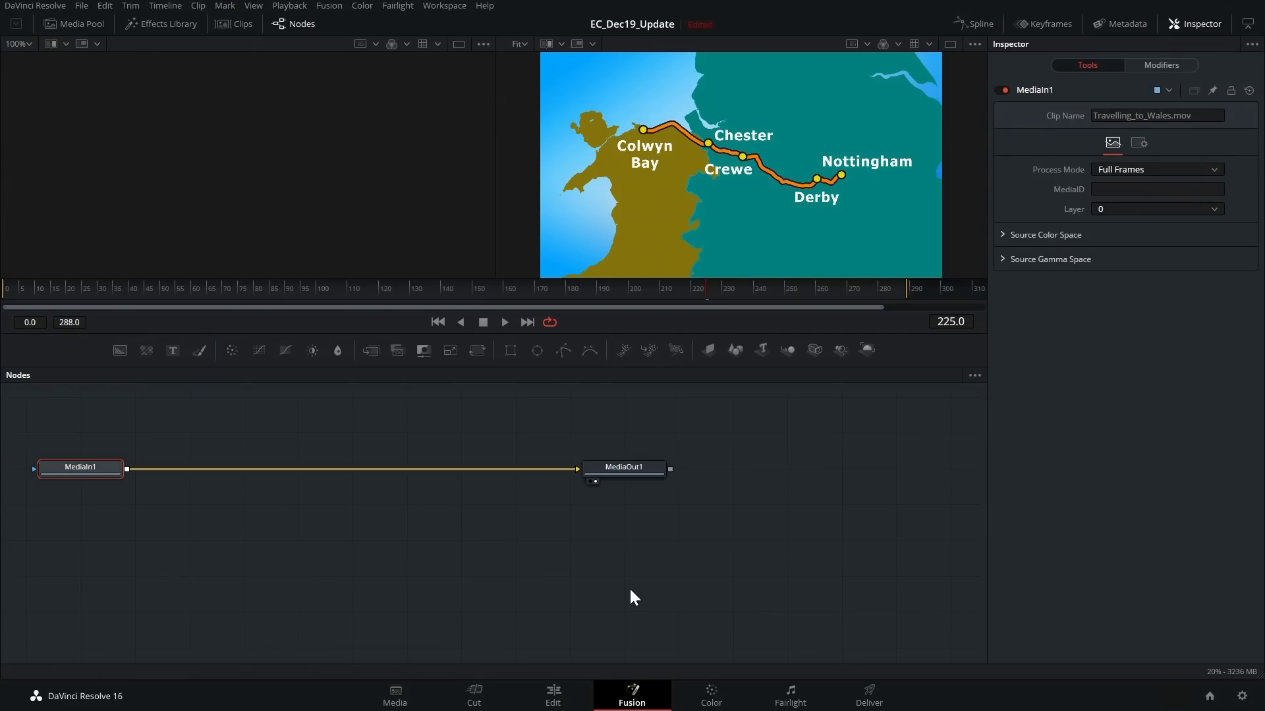
pyautogui.click(711, 697)
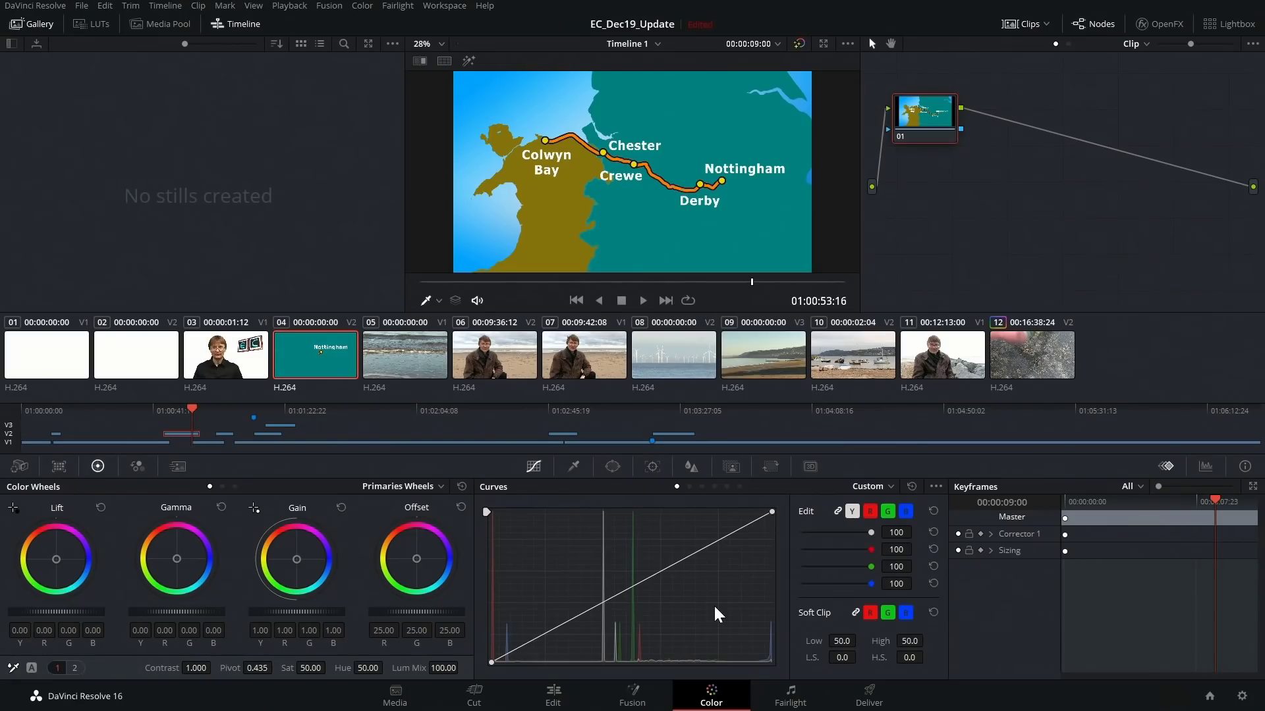
pyautogui.click(794, 691)
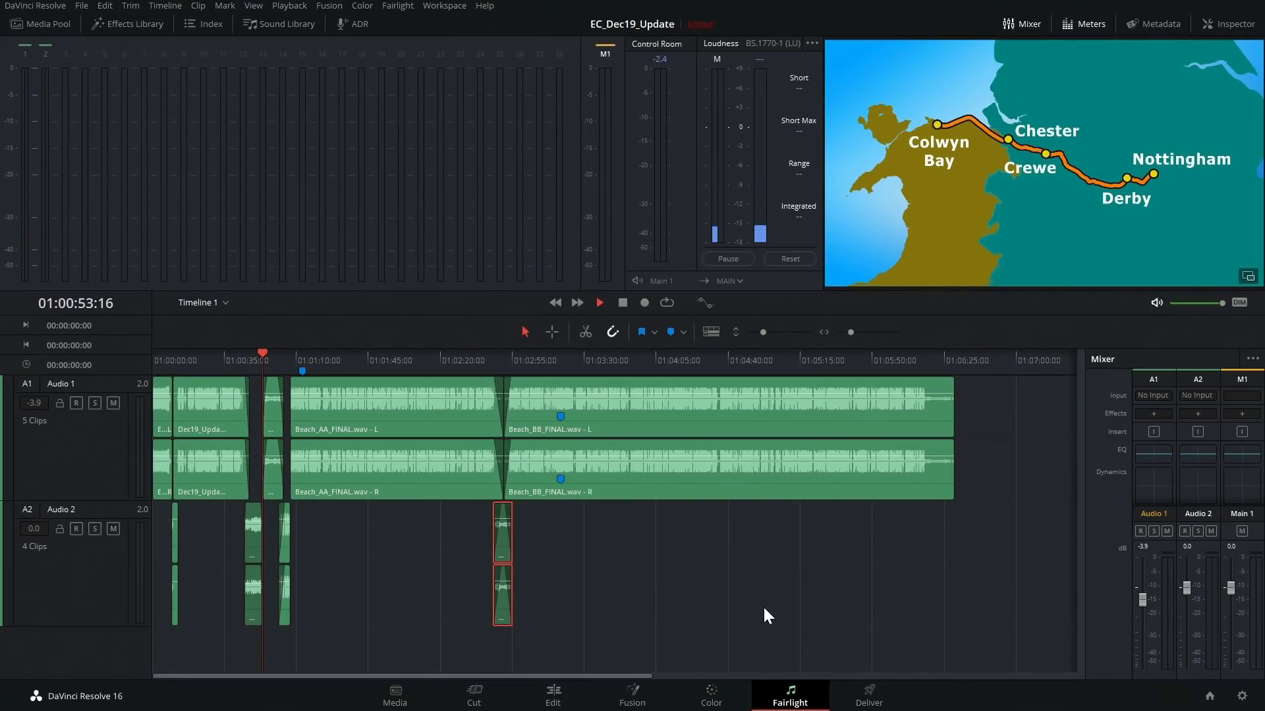
pyautogui.press('space')
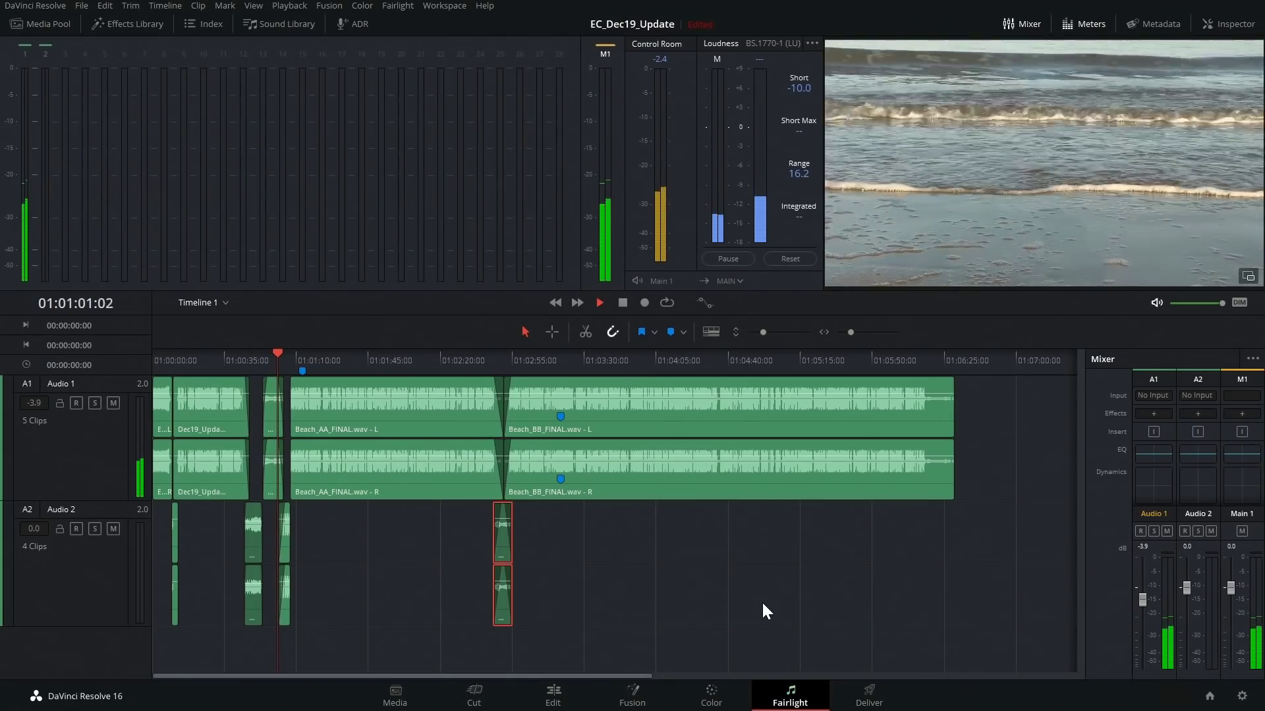
pyautogui.press('space')
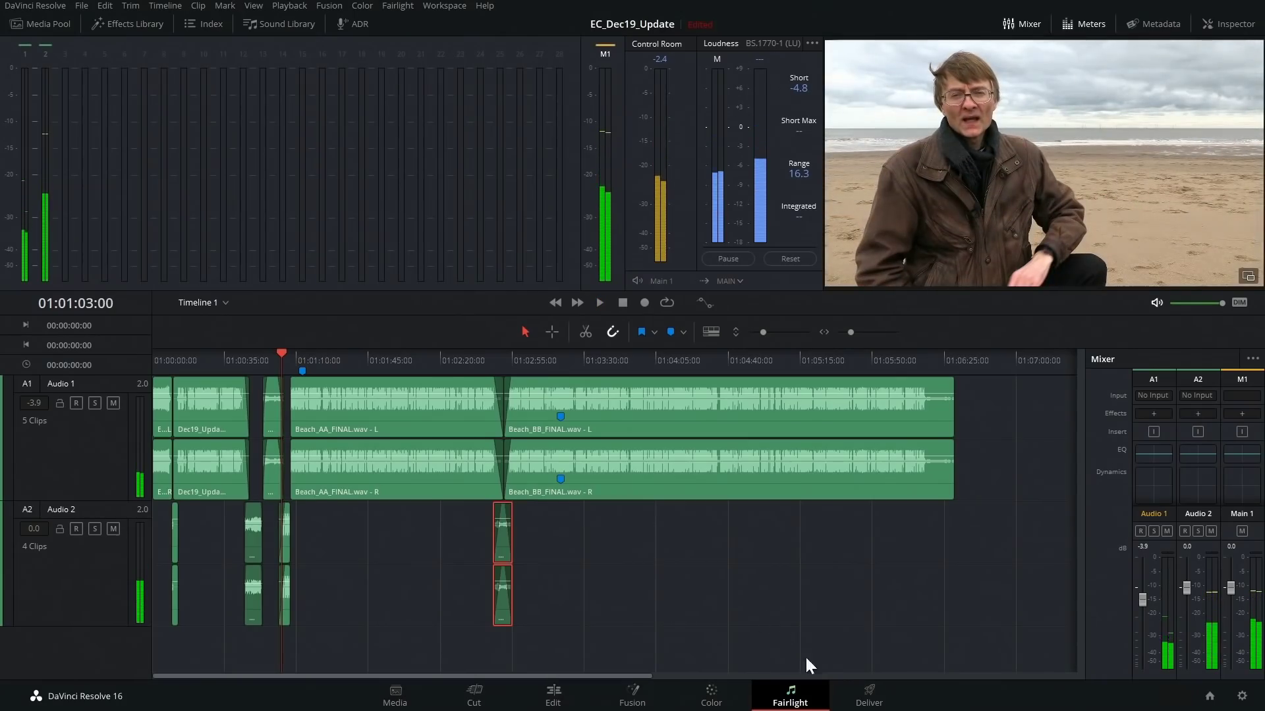
# Add the EC_Dec19_Update timeline to the Render Queue as Job 1 on the Deliver page
pyautogui.click(863, 691)
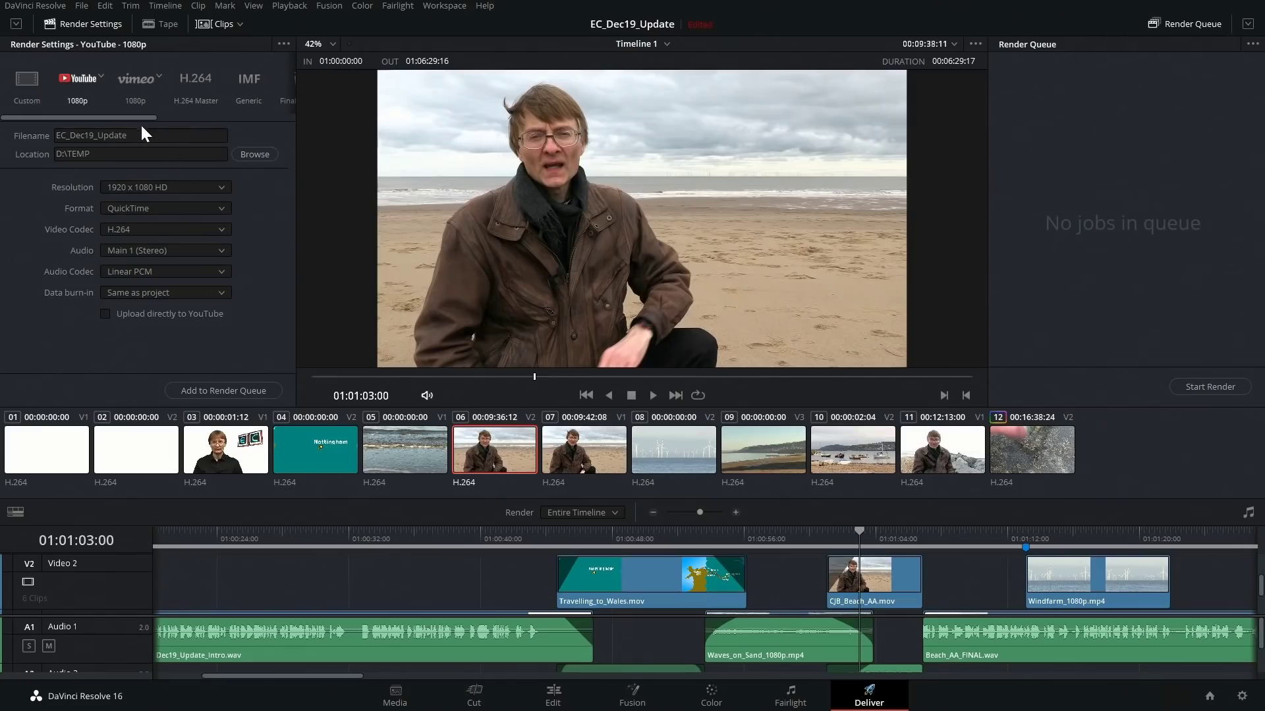
pyautogui.moveTo(135, 114); pyautogui.dragTo(55, 105)
pyautogui.click(251, 387)
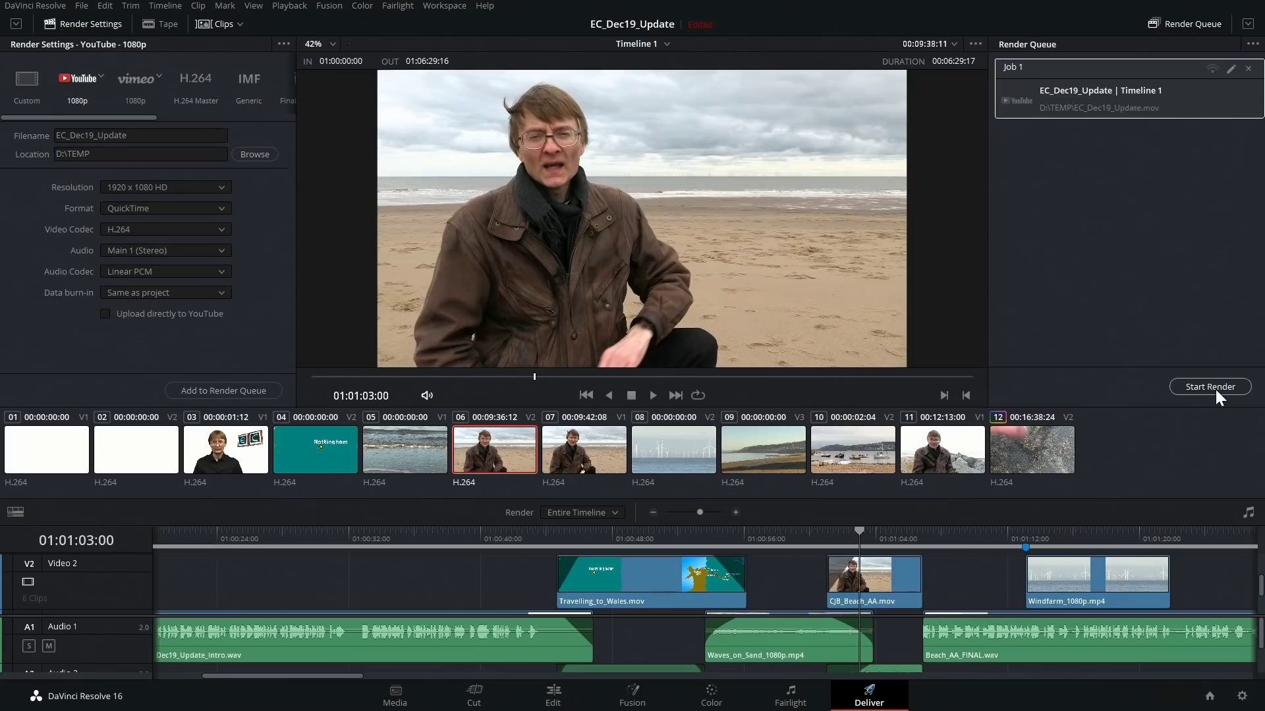
pyautogui.click(555, 692)
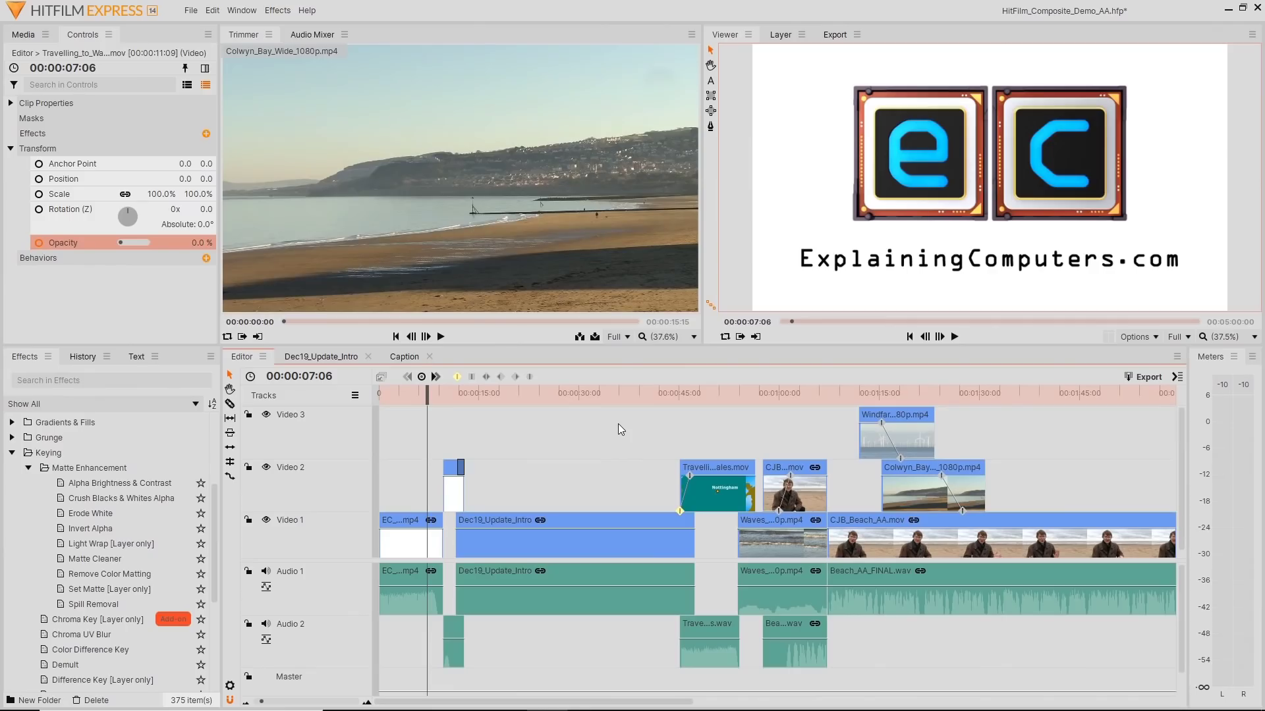
# In Chrome on fxhome.com, reach the HitFilm Express download page and set the price to 0 GBP
pyautogui.hotkey('alt', 'Tab')
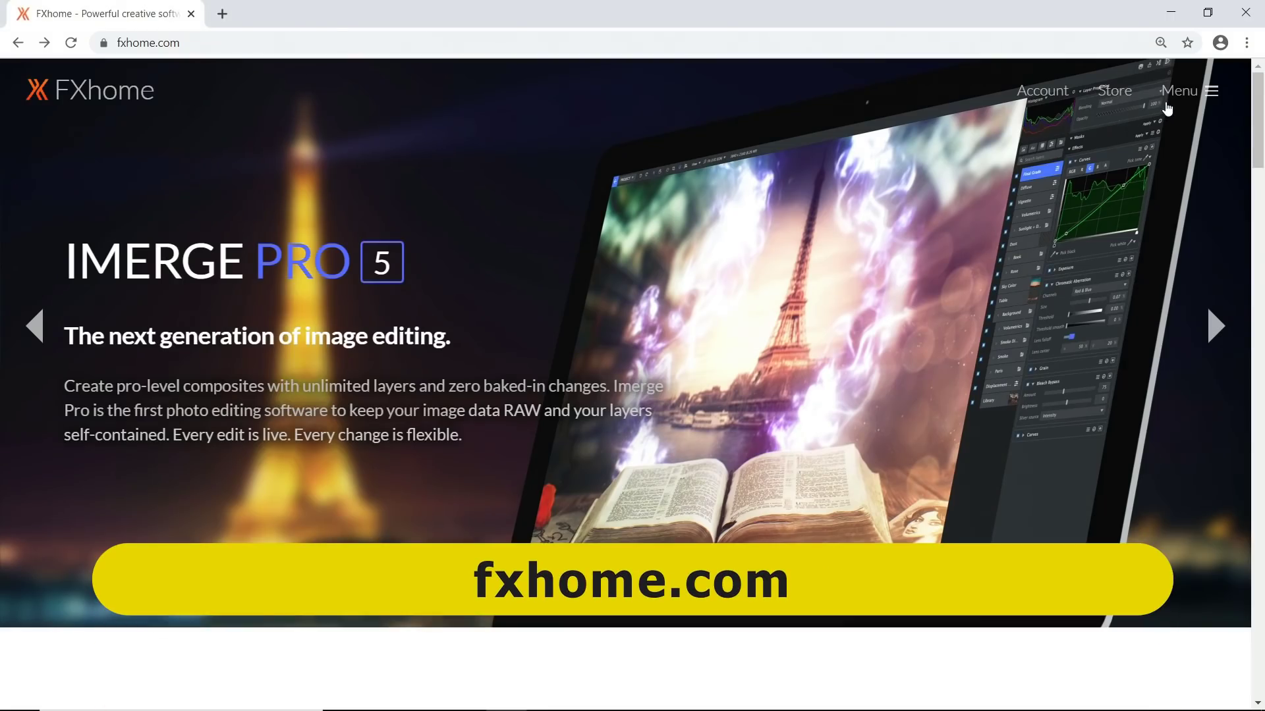
pyautogui.click(1166, 105)
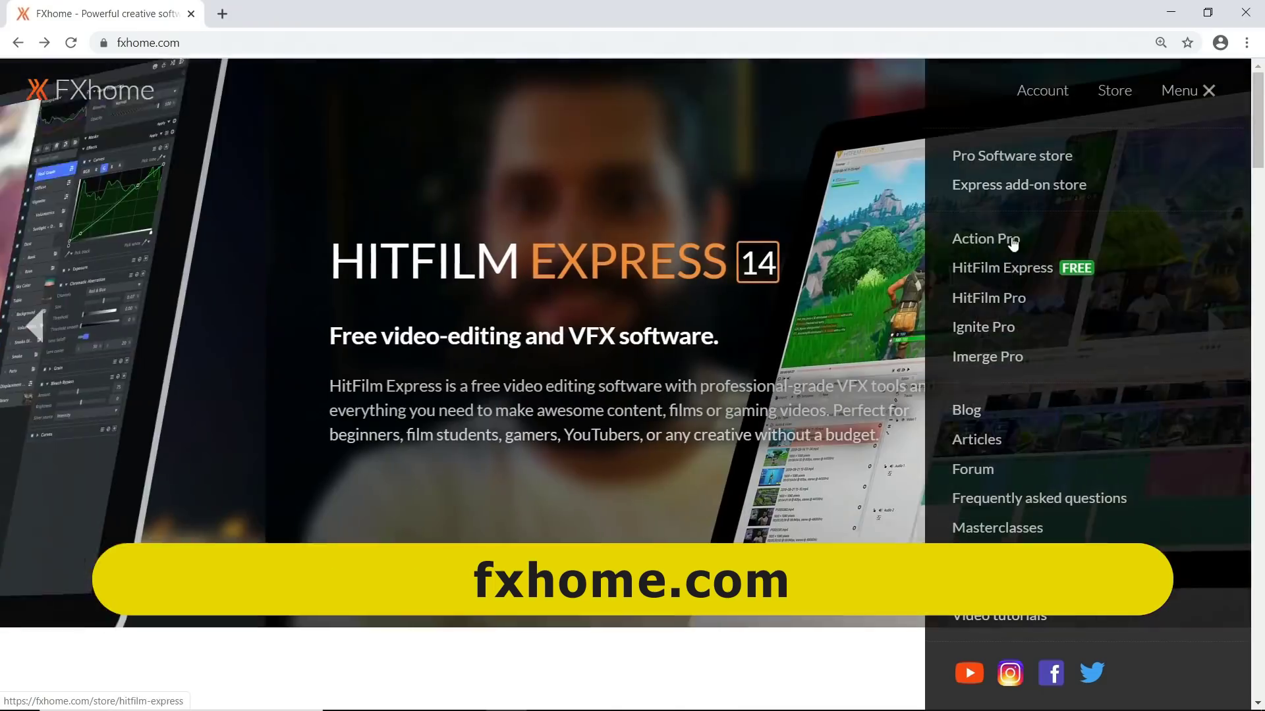
pyautogui.click(1010, 269)
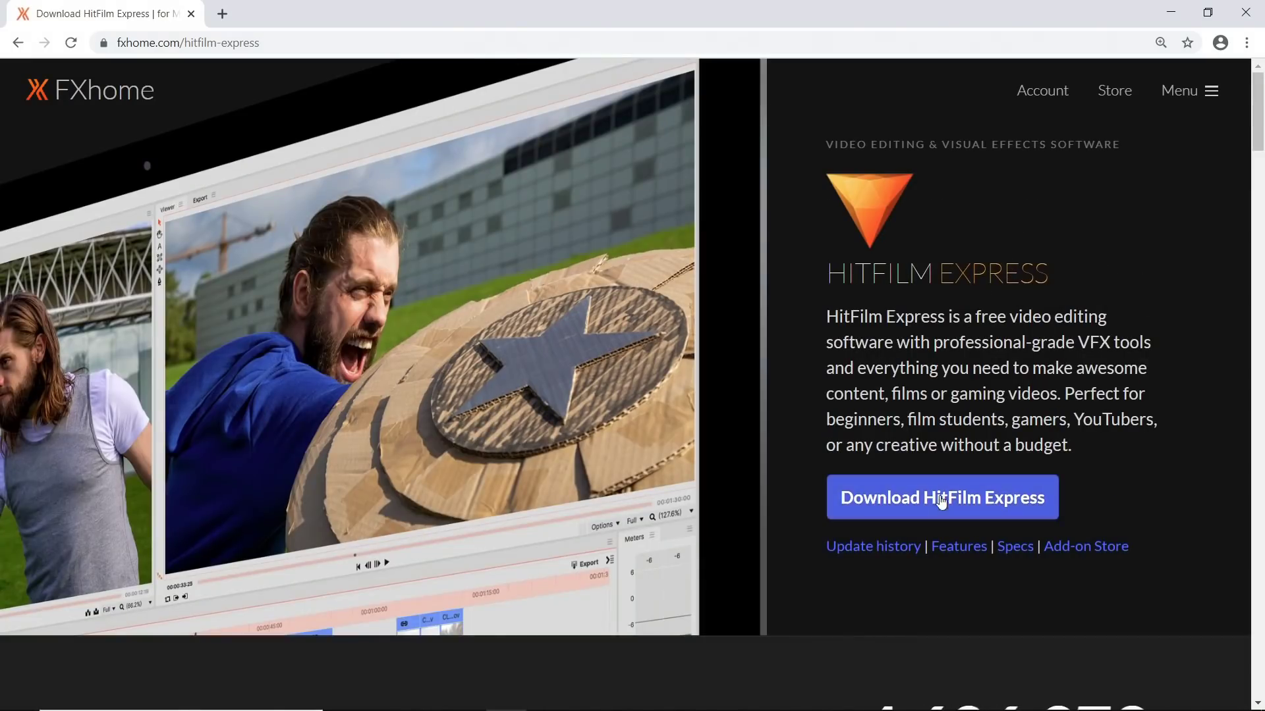
pyautogui.click(941, 499)
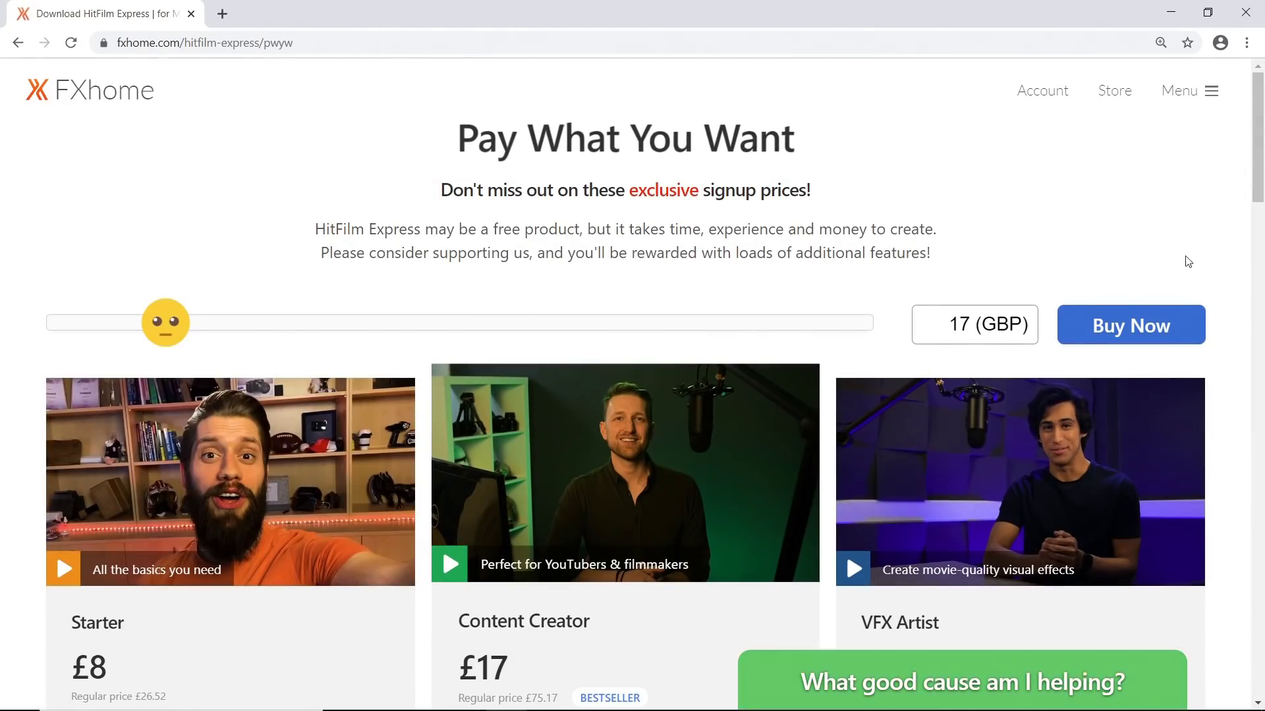
pyautogui.moveTo(1255, 170); pyautogui.dragTo(1253, 208)
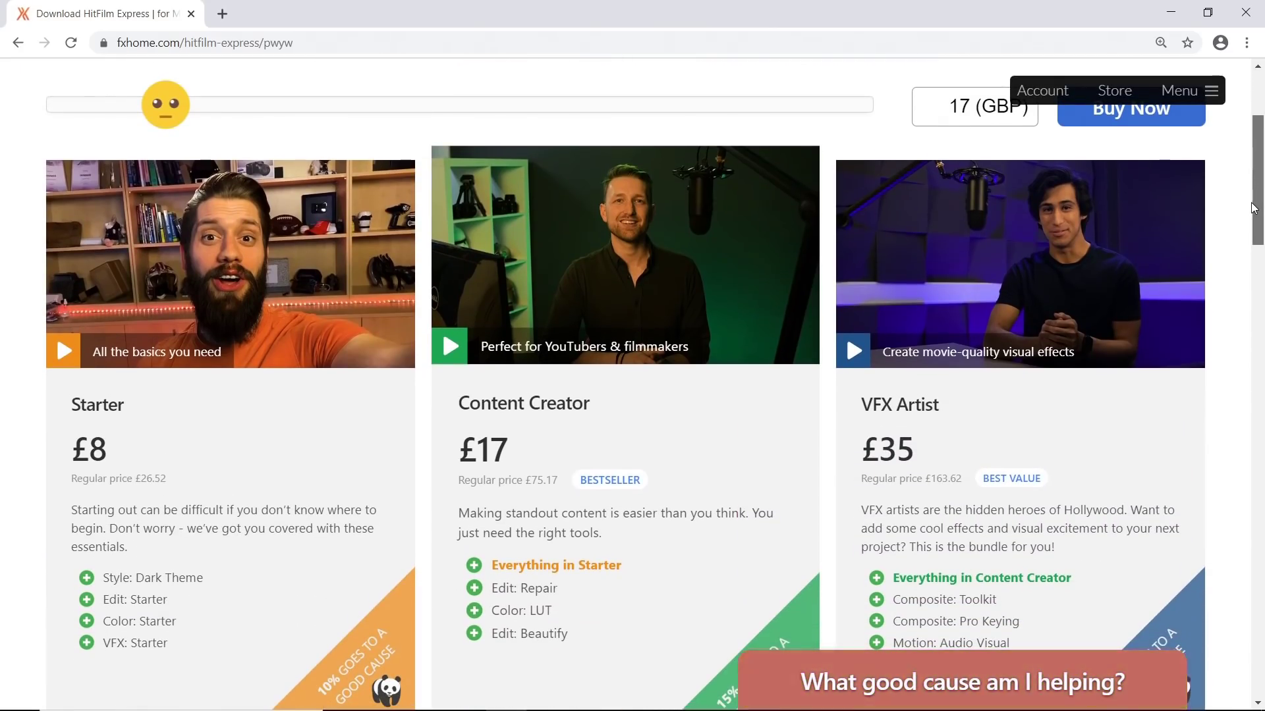
pyautogui.moveTo(1253, 208); pyautogui.dragTo(1255, 170)
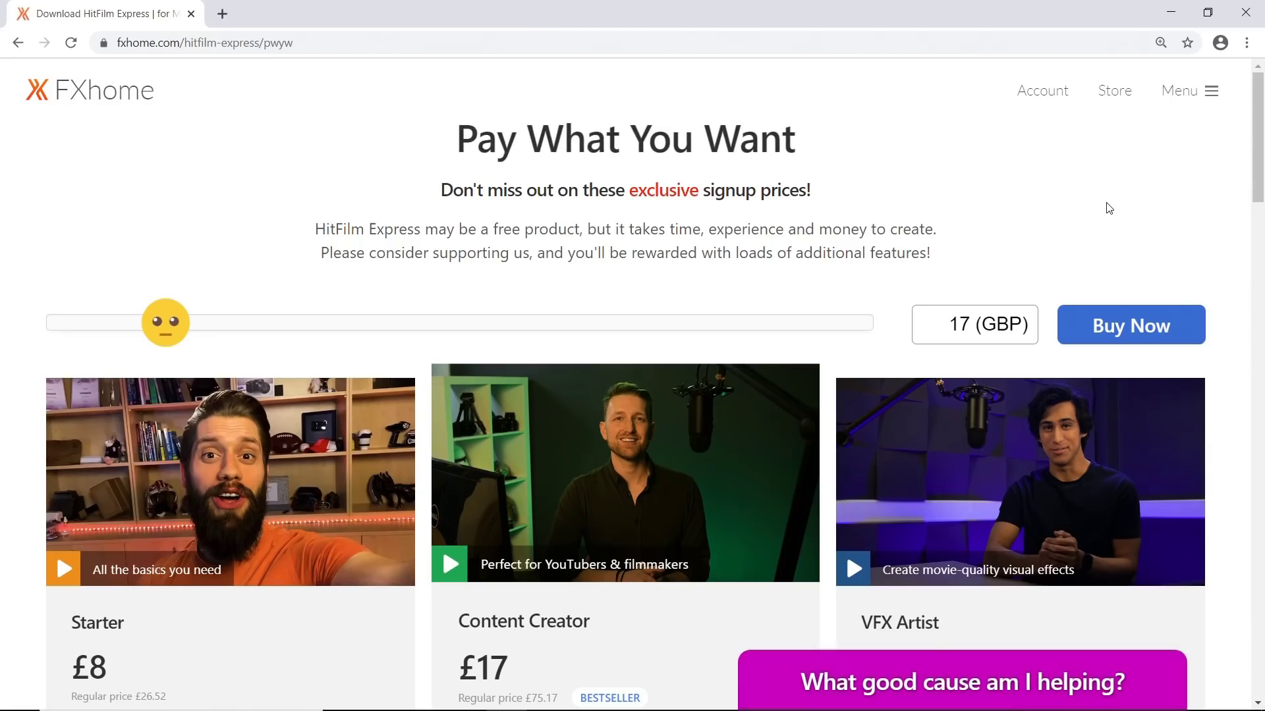
pyautogui.moveTo(180, 337); pyautogui.dragTo(45, 338)
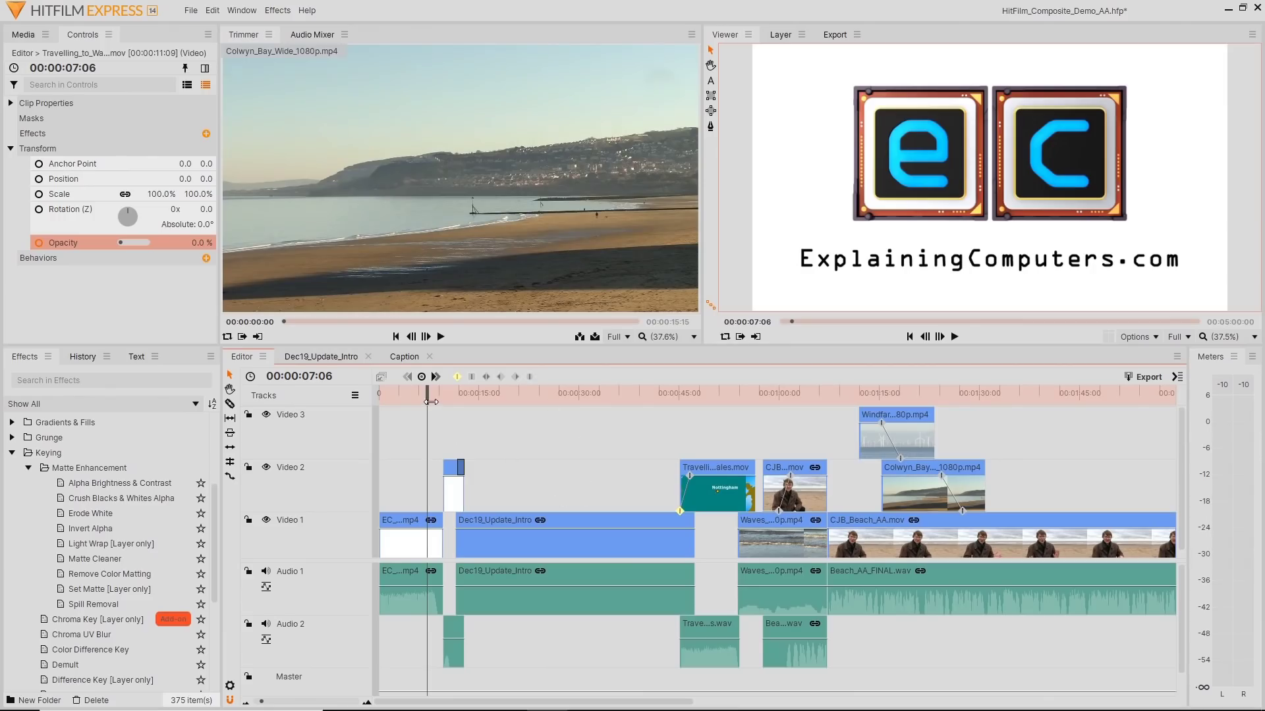
# Scrub to the waves clip near 00:01:00 and show the 16-item project Media list
pyautogui.moveTo(431, 401); pyautogui.dragTo(769, 407)
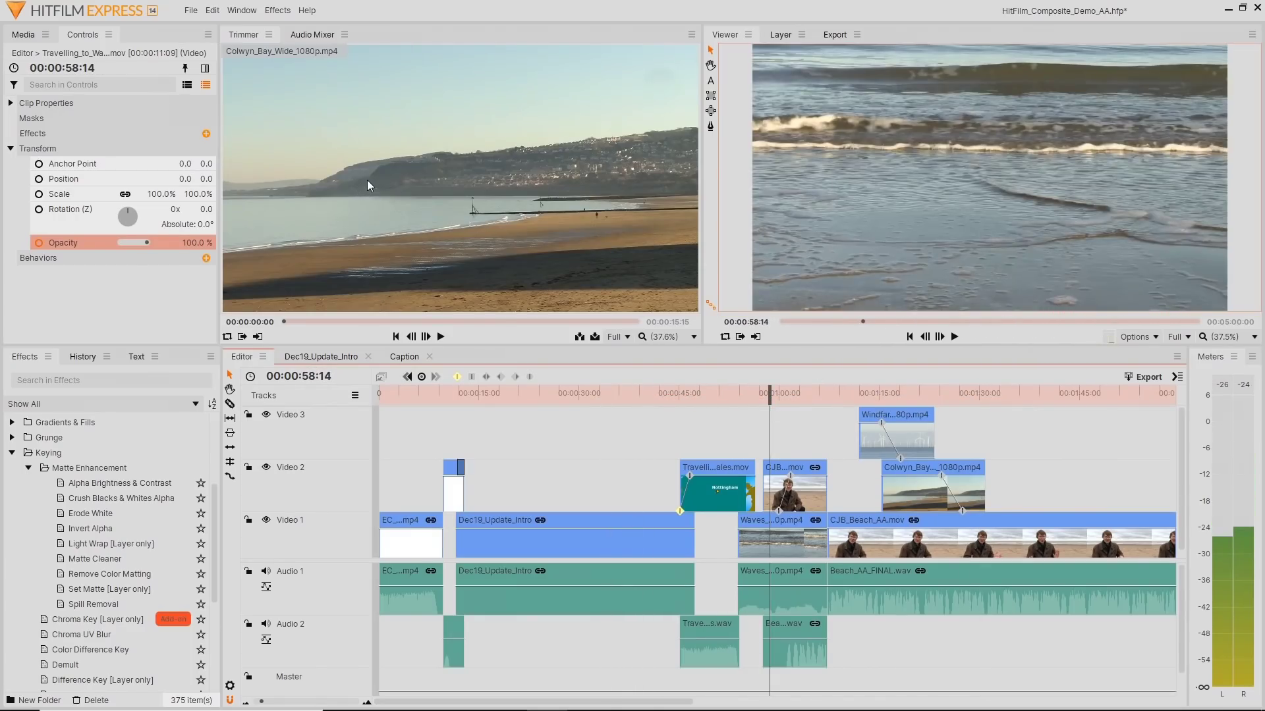
pyautogui.click(24, 35)
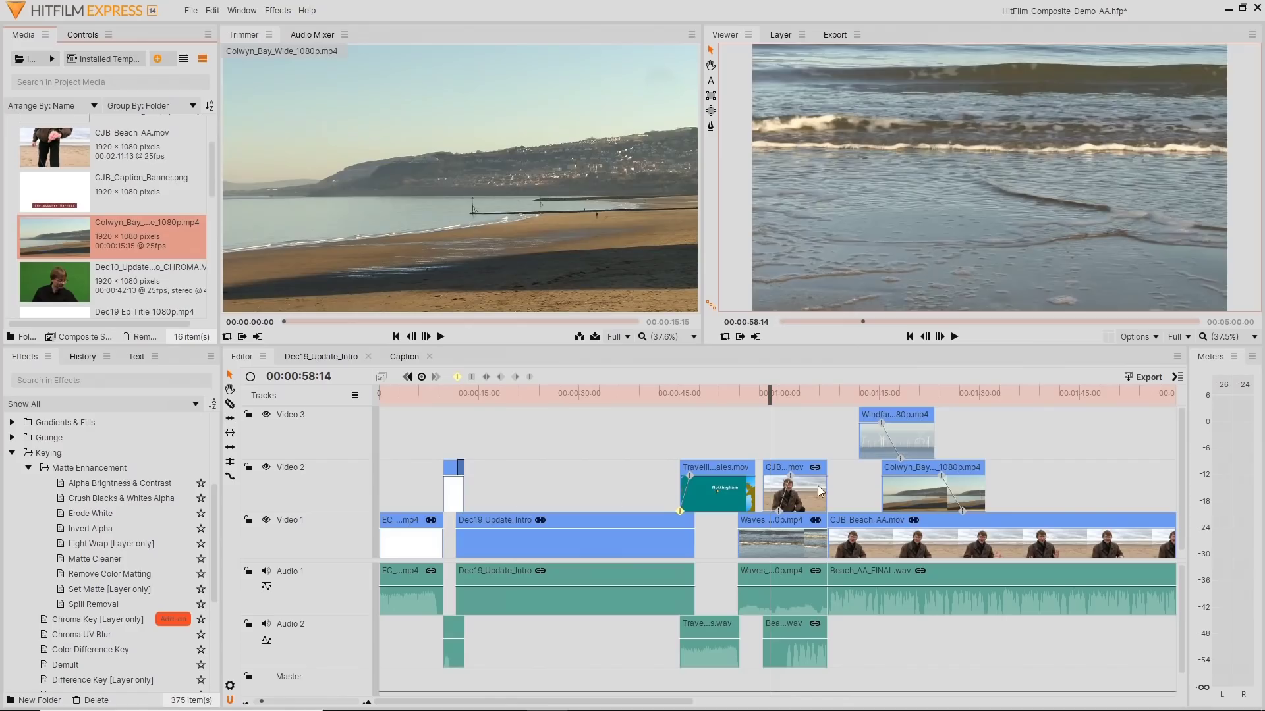
pyautogui.click(1144, 374)
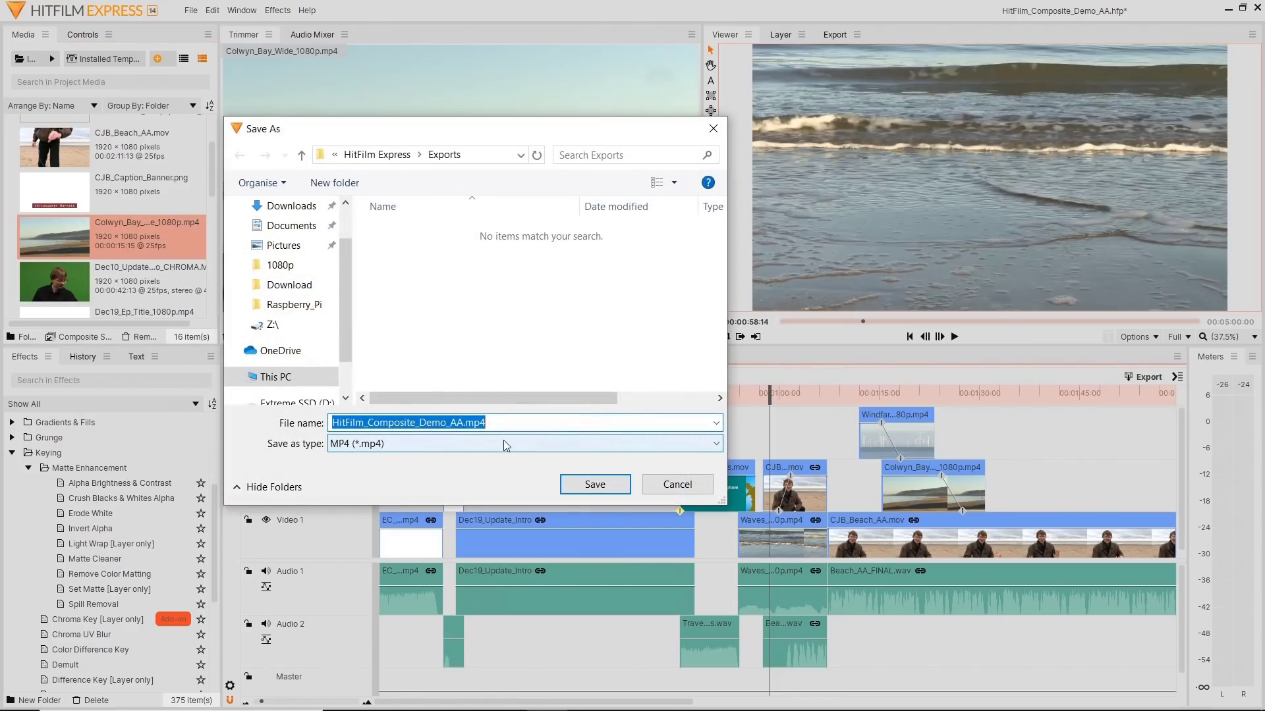
pyautogui.click(677, 484)
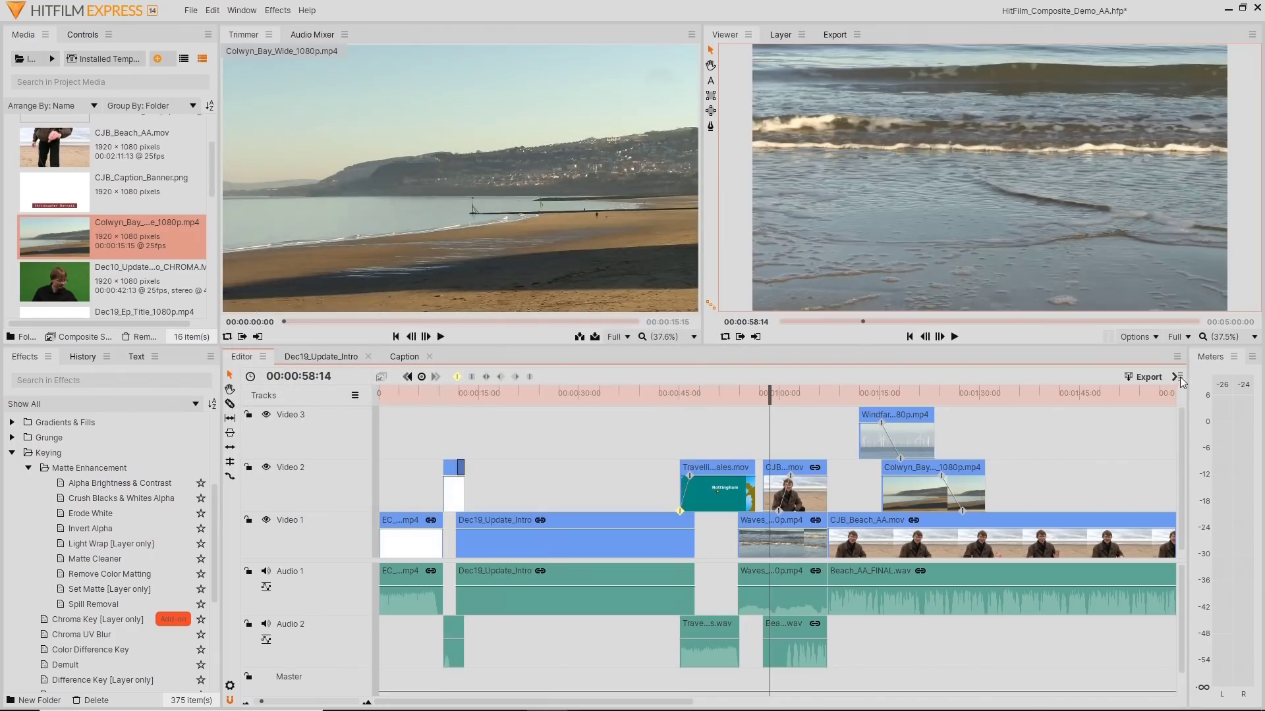
pyautogui.click(1176, 376)
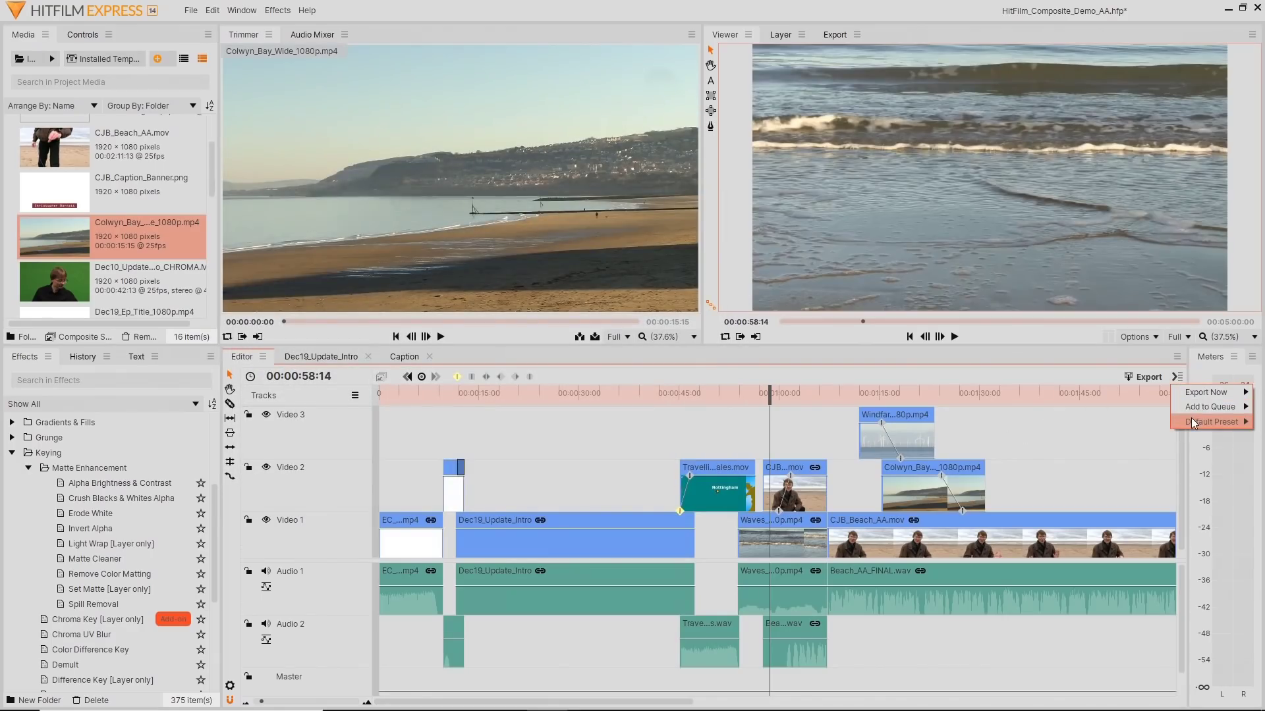
pyautogui.moveTo(1191, 417)
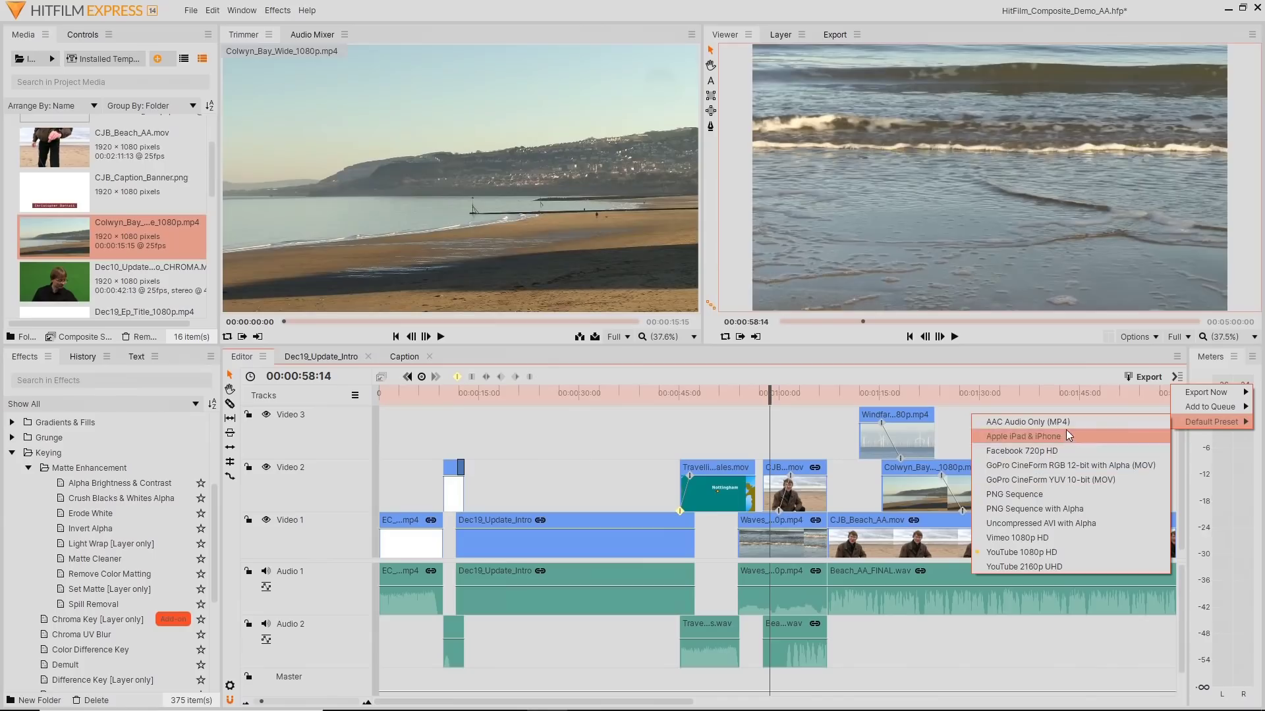
pyautogui.press('Escape')
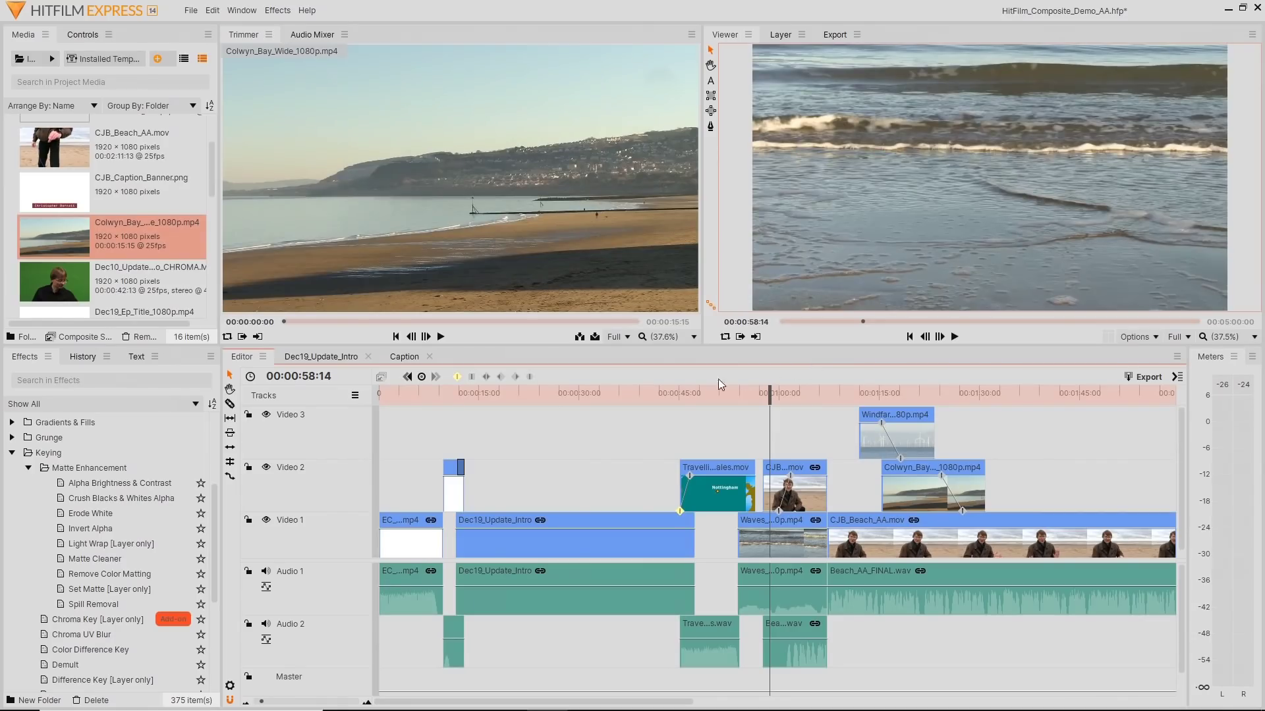
# Open the Dec19_Update_Intro composite and toggle the caption and logo layers off and on
pyautogui.moveTo(769, 395); pyautogui.dragTo(495, 424)
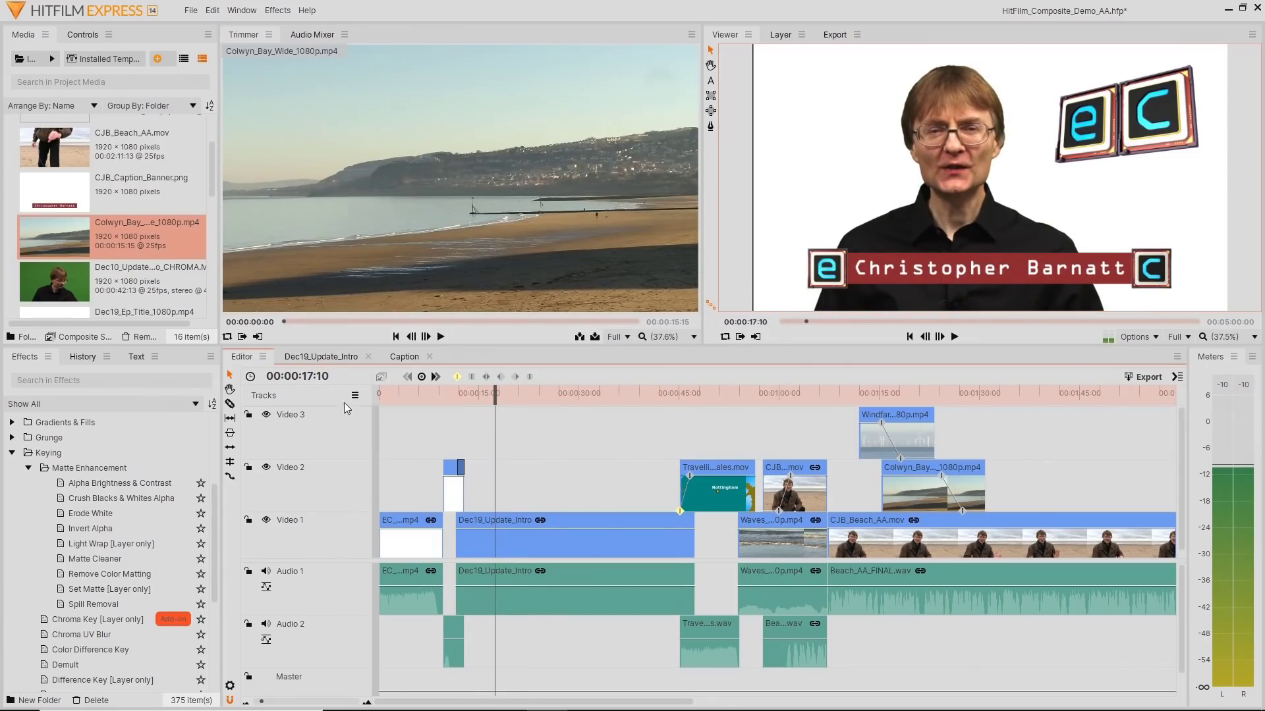
pyautogui.click(324, 356)
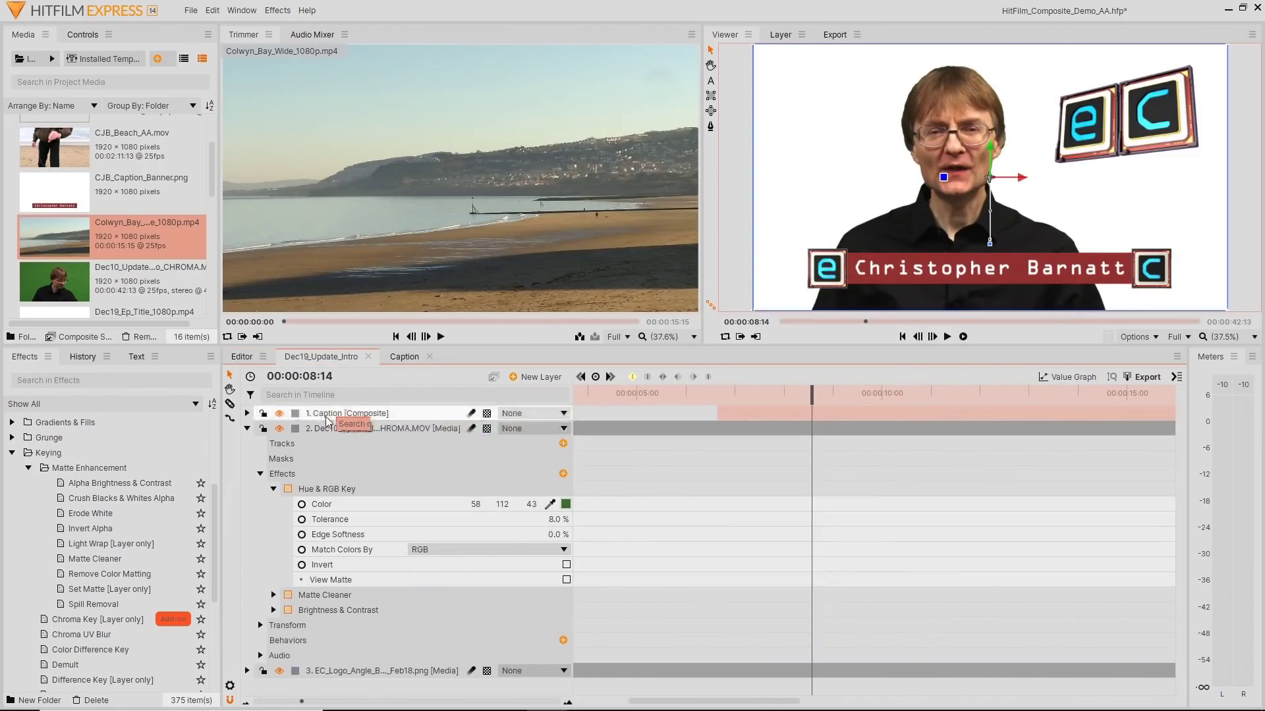
pyautogui.click(279, 413)
pyautogui.click(279, 414)
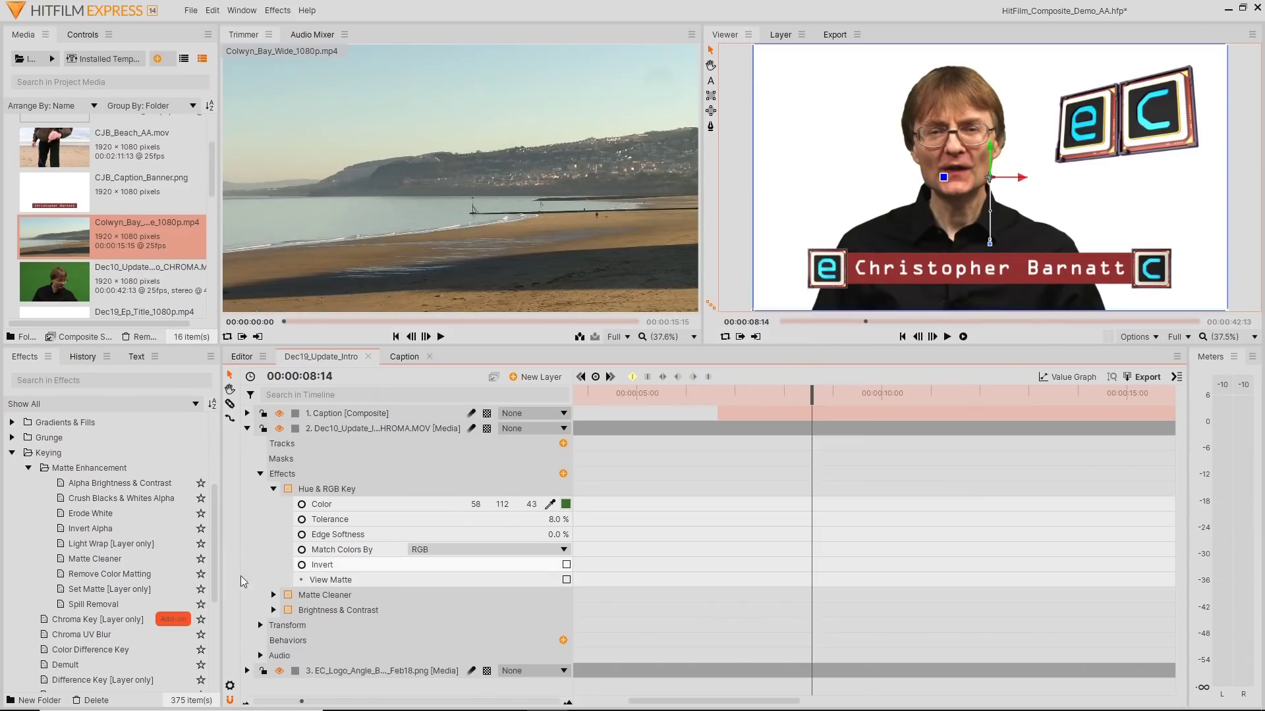
pyautogui.click(279, 671)
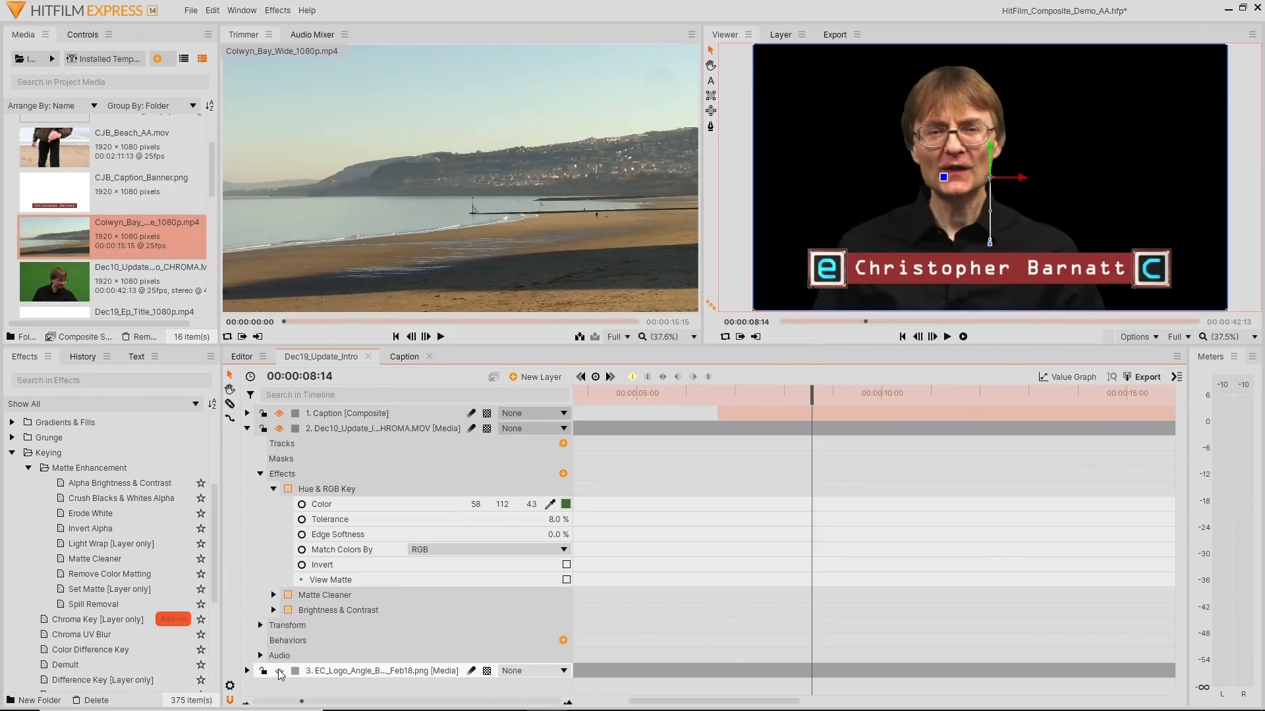
pyautogui.click(279, 670)
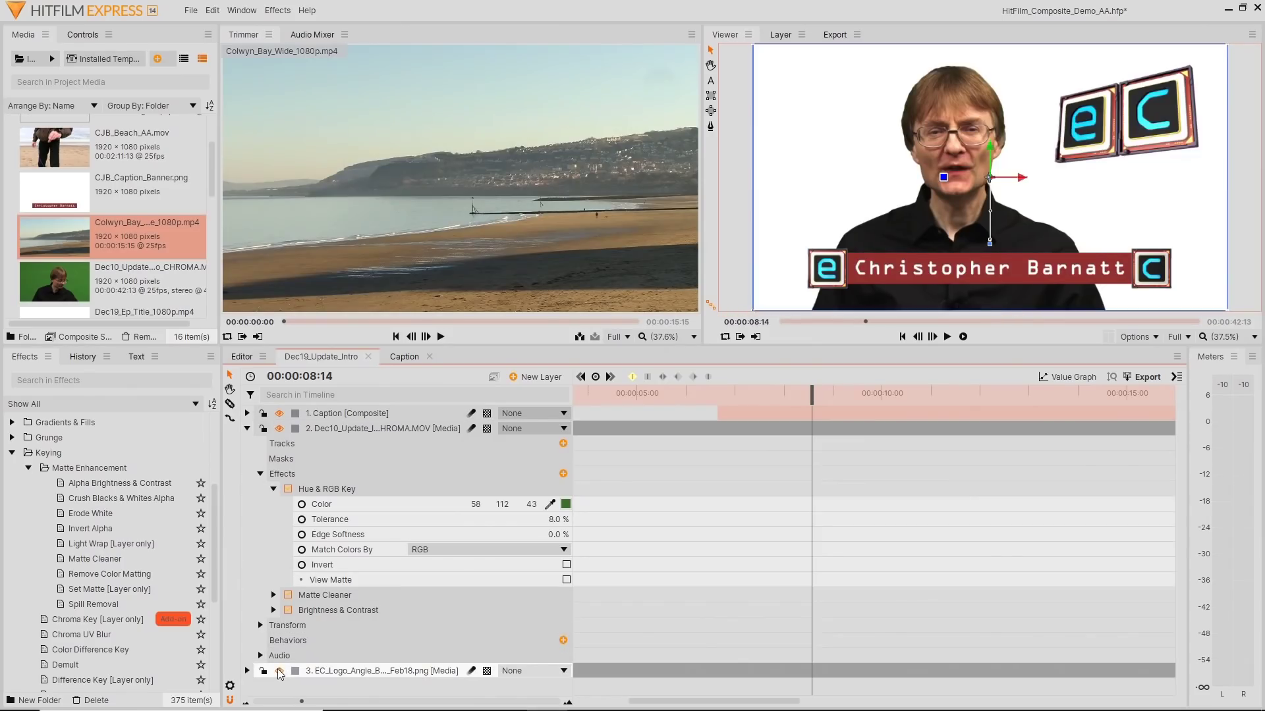
# Toggle the presenter layer and its Hue & RGB Key effect off and back on
pyautogui.click(281, 430)
pyautogui.click(280, 430)
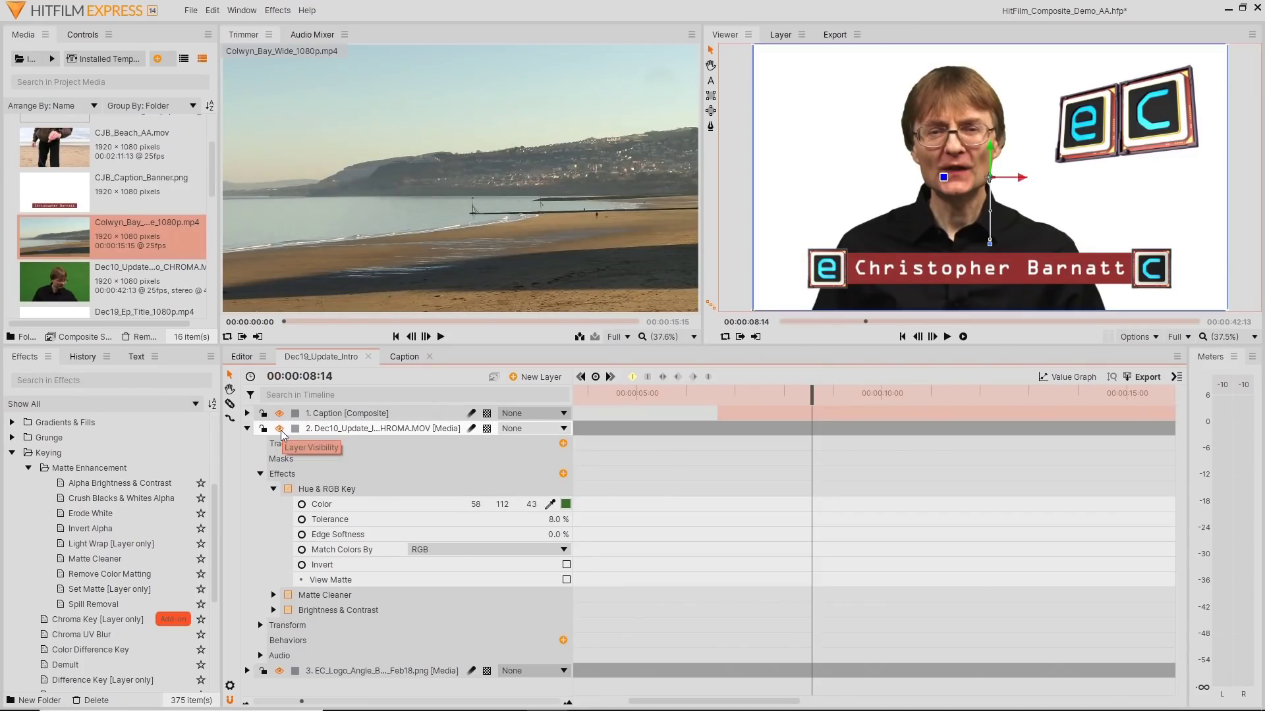
pyautogui.click(288, 489)
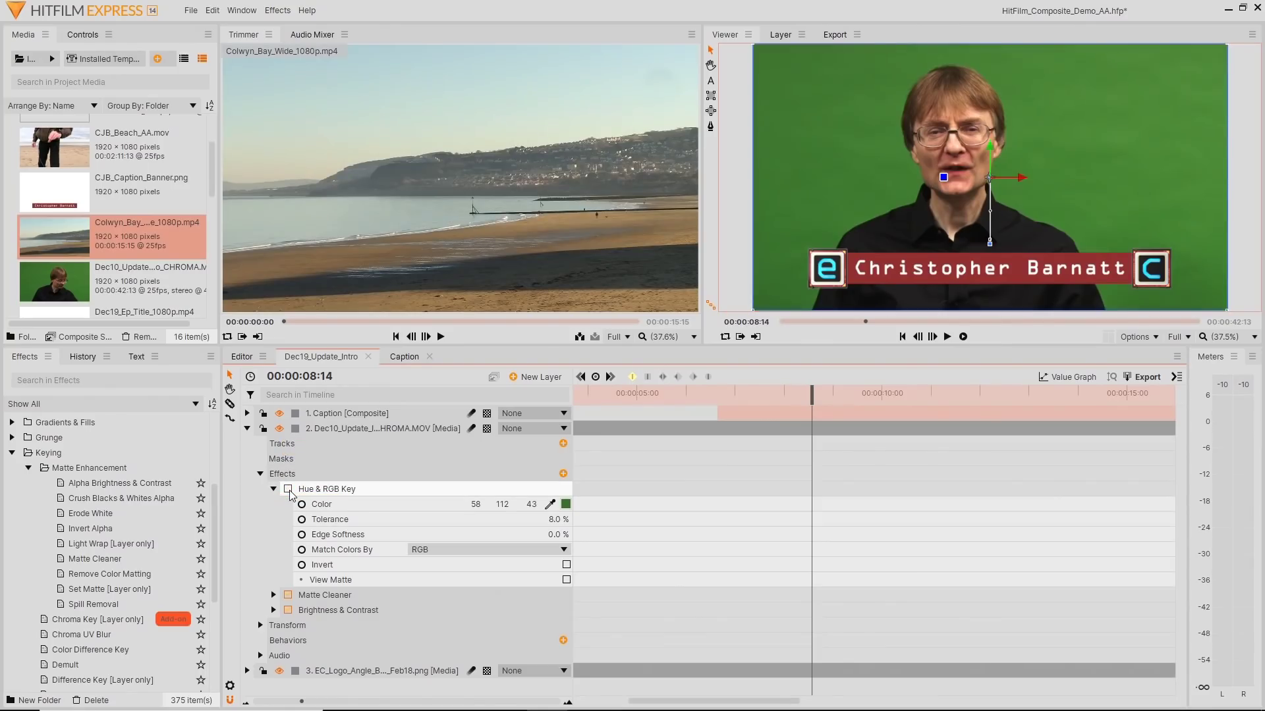
pyautogui.click(288, 489)
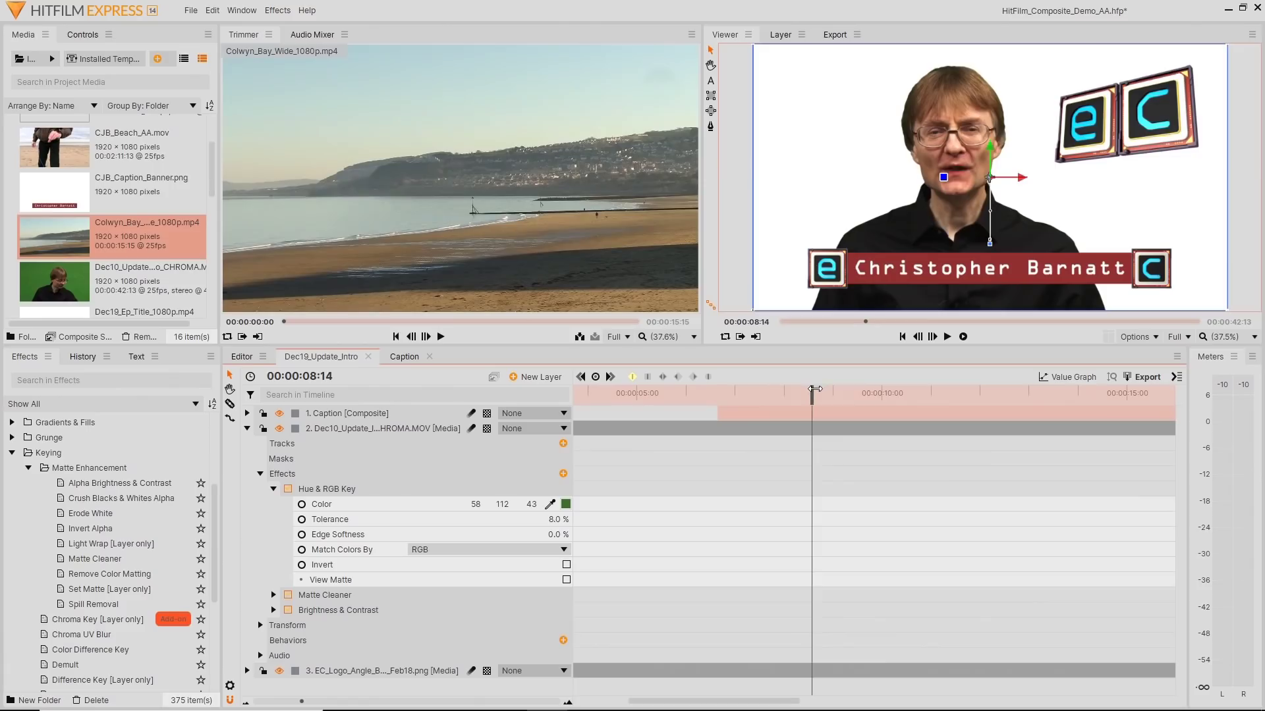
pyautogui.moveTo(812, 390); pyautogui.dragTo(772, 395)
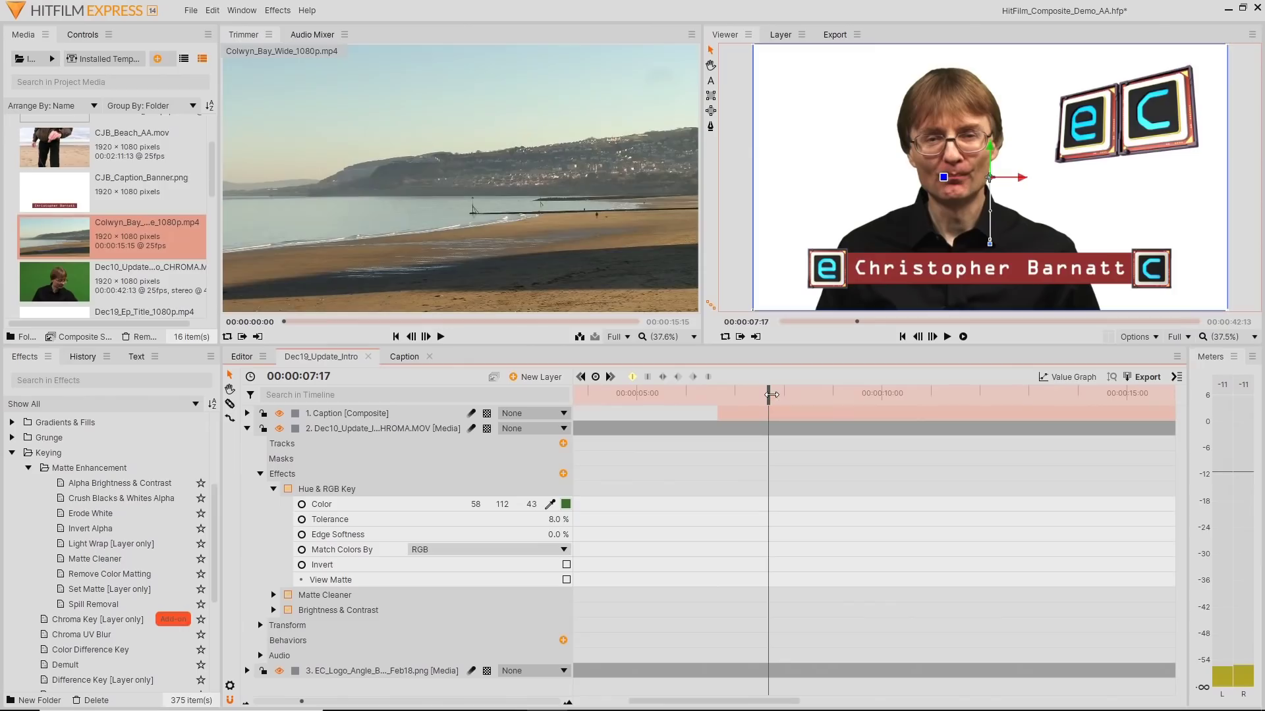
# Preview the Caption composite from its collapsed start, then replay the caption in Dec19_Update_Intro
pyautogui.click(402, 357)
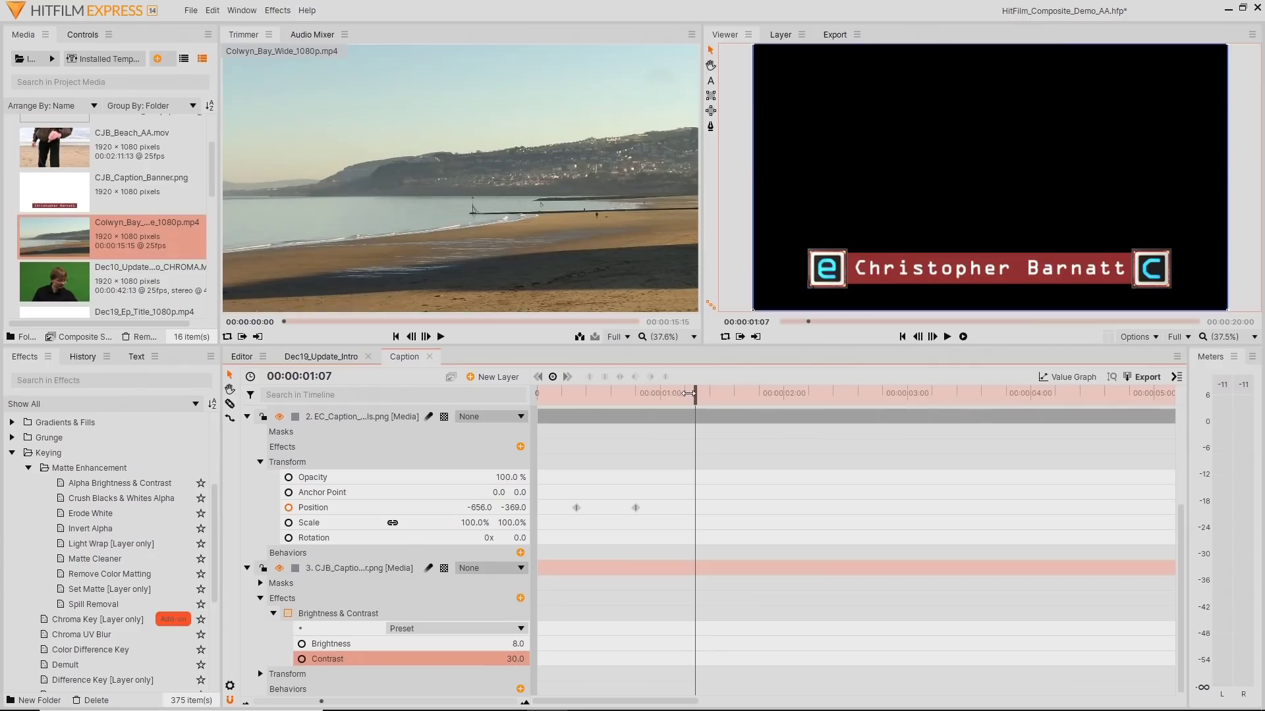
pyautogui.moveTo(689, 393); pyautogui.dragTo(630, 403)
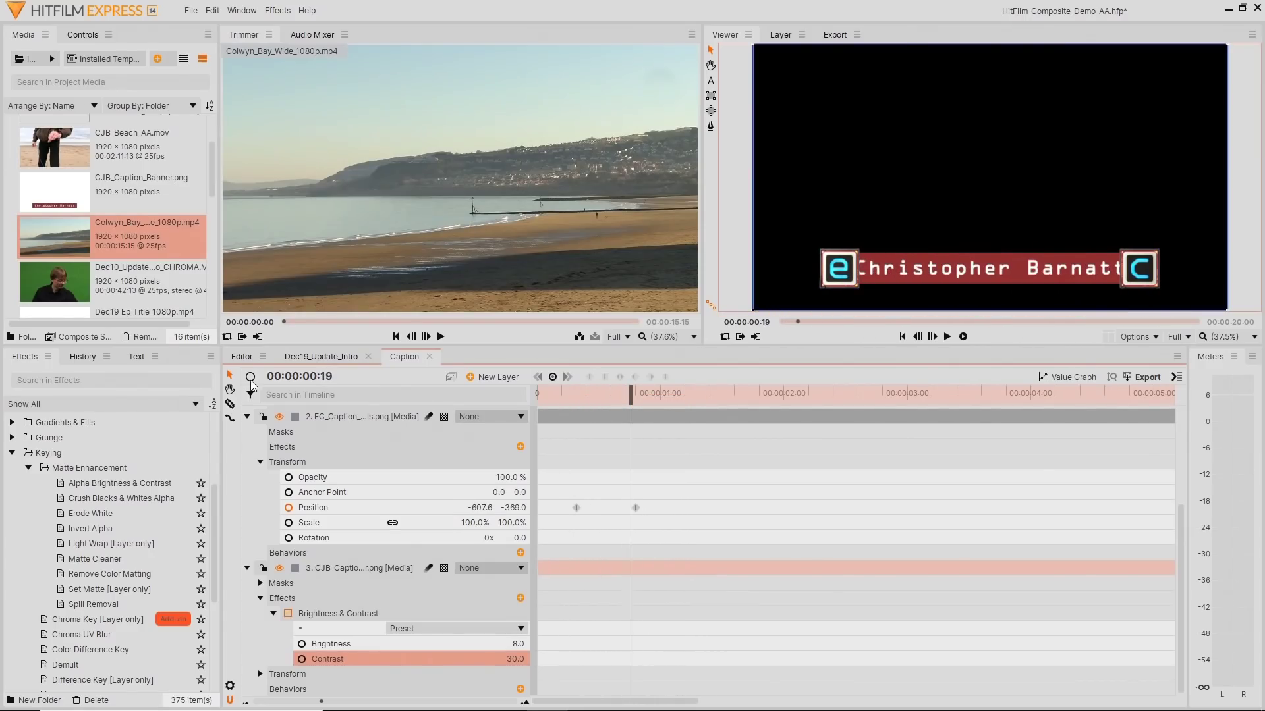
pyautogui.click(304, 358)
pyautogui.moveTo(709, 403); pyautogui.dragTo(809, 409)
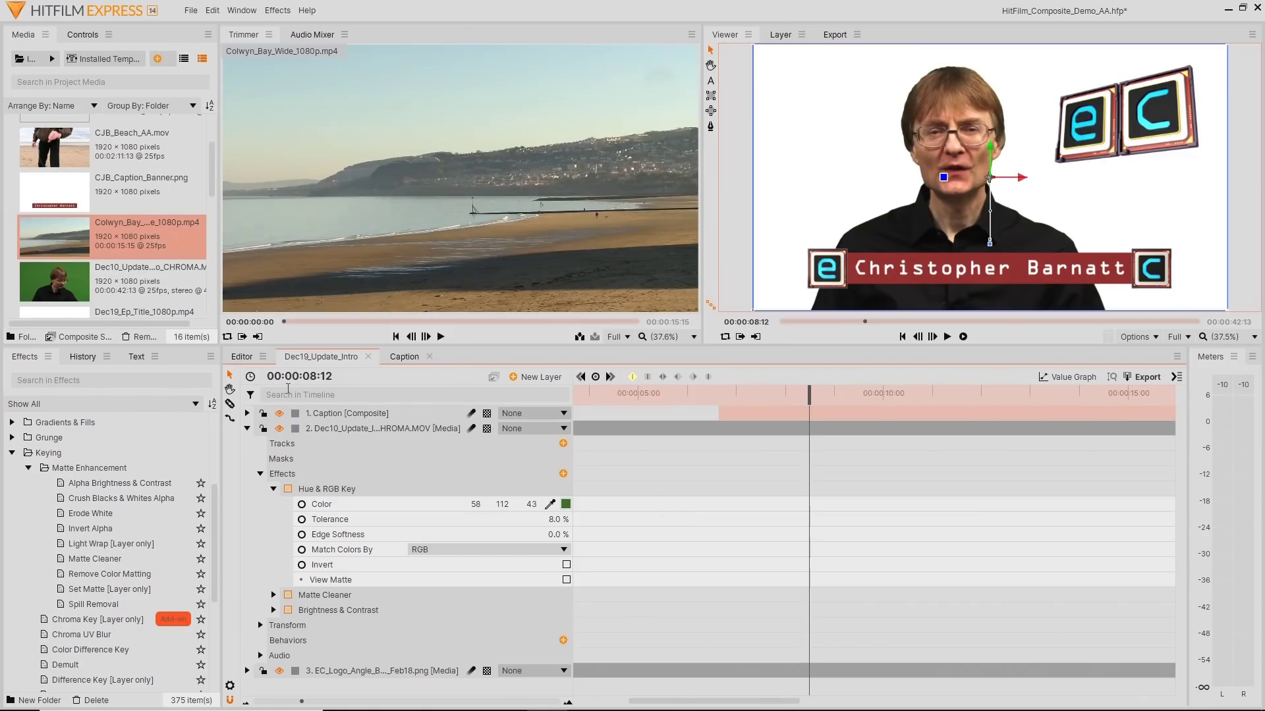
# Switch back to the Editor tab's main timeline
pyautogui.click(231, 351)
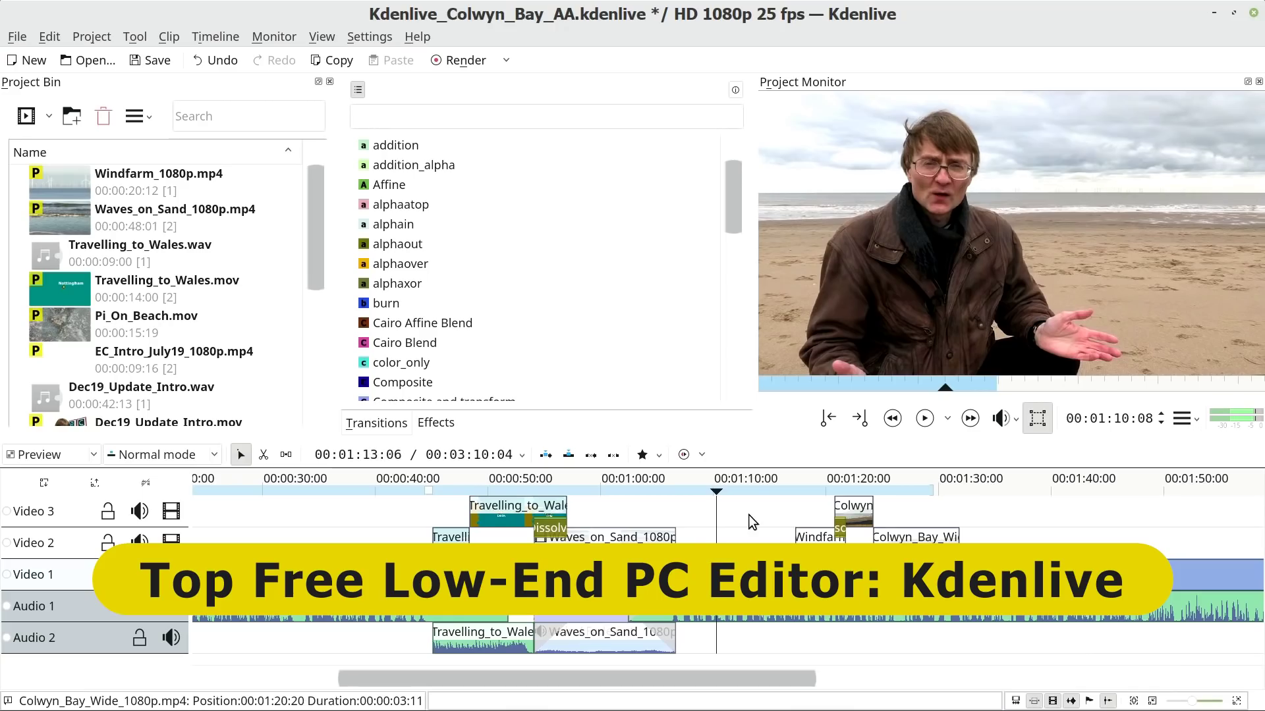
pyautogui.moveTo(718, 492); pyautogui.dragTo(903, 513)
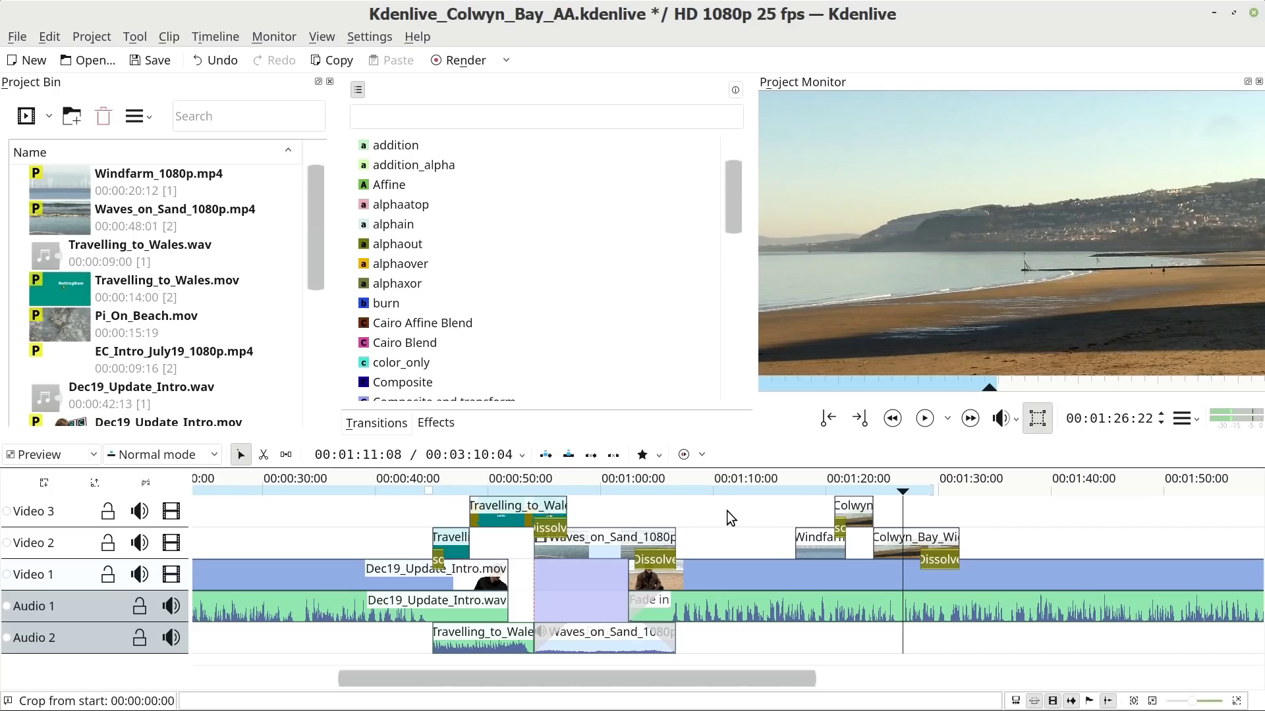
pyautogui.click(96, 39)
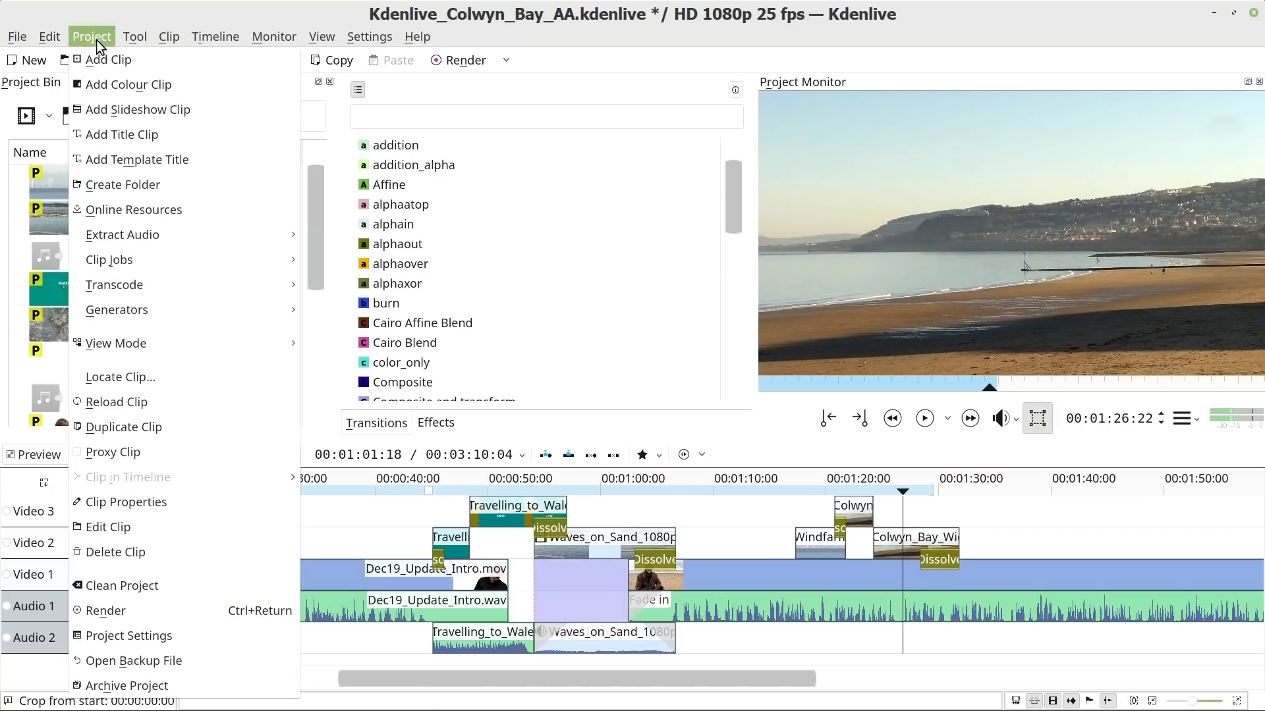
pyautogui.click(141, 635)
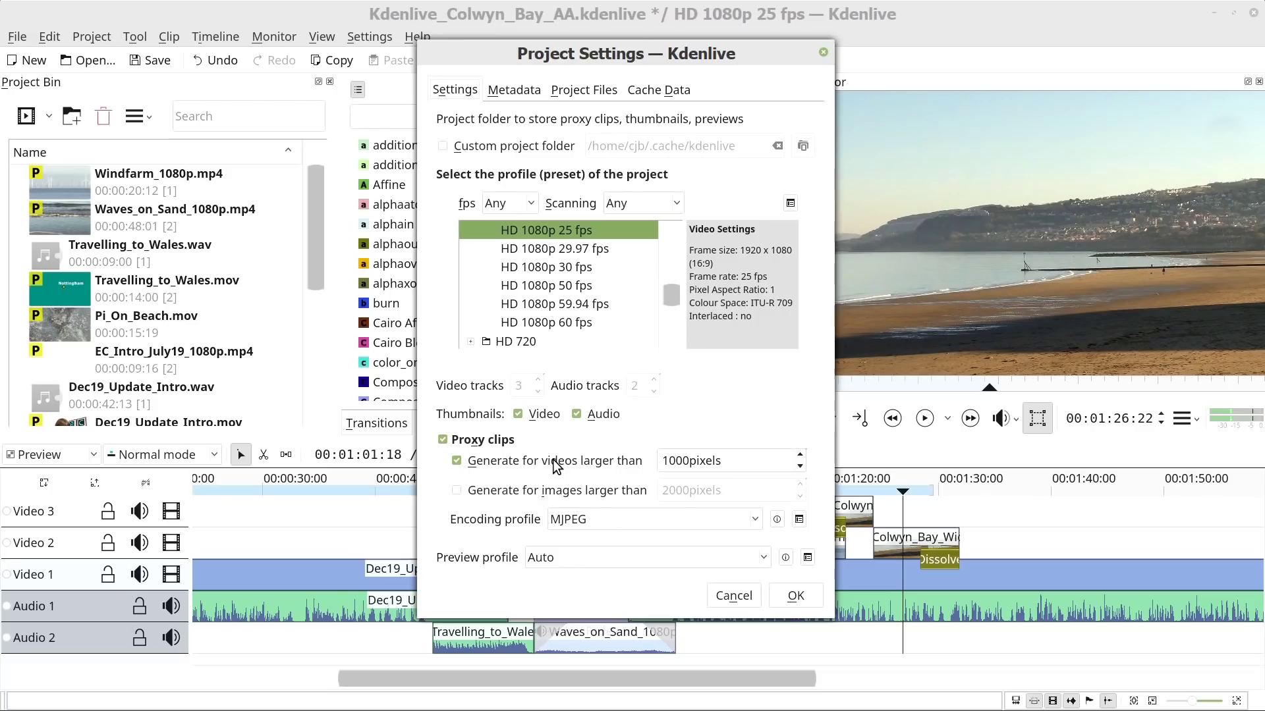
pyautogui.click(727, 594)
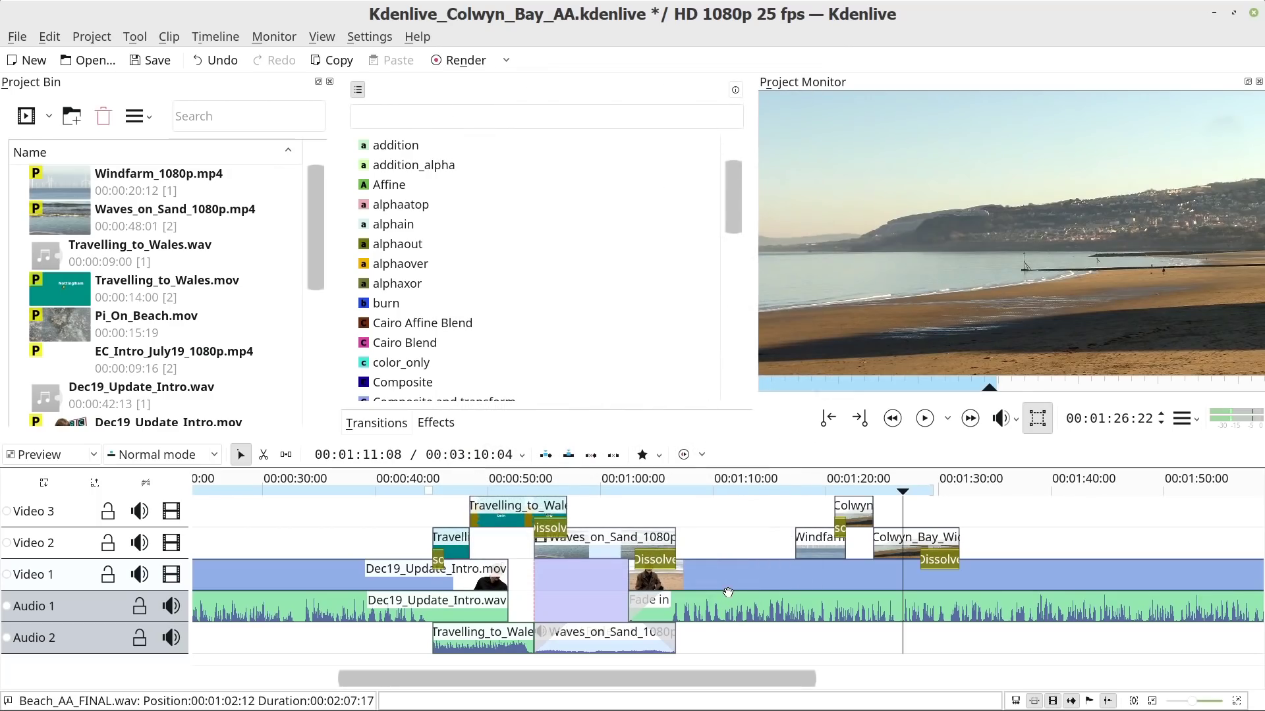
# Minimise Kdenlive and bring the browser showing the kdenlive.org home page to the front
pyautogui.click(1214, 12)
pyautogui.click(270, 694)
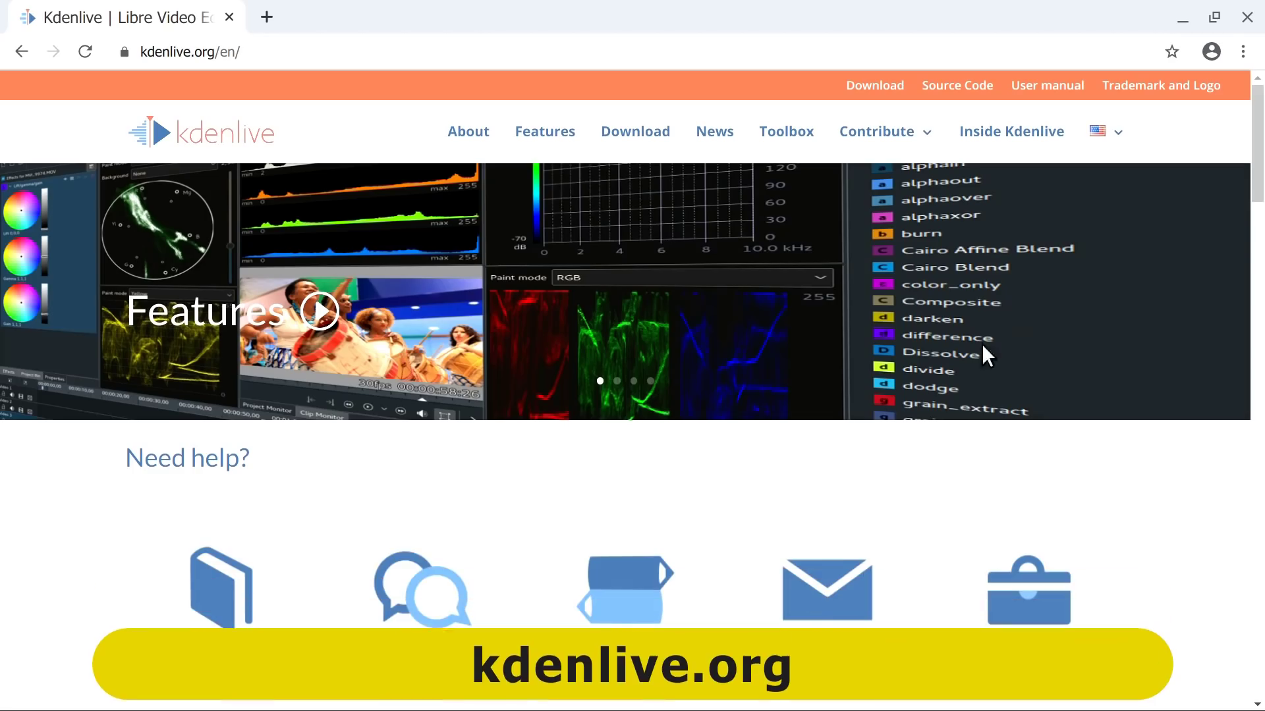
# Minimise the browser and bring back Kdenlive with the Kdenlive_Colwyn_Bay_AA project from the taskbar
pyautogui.click(1183, 18)
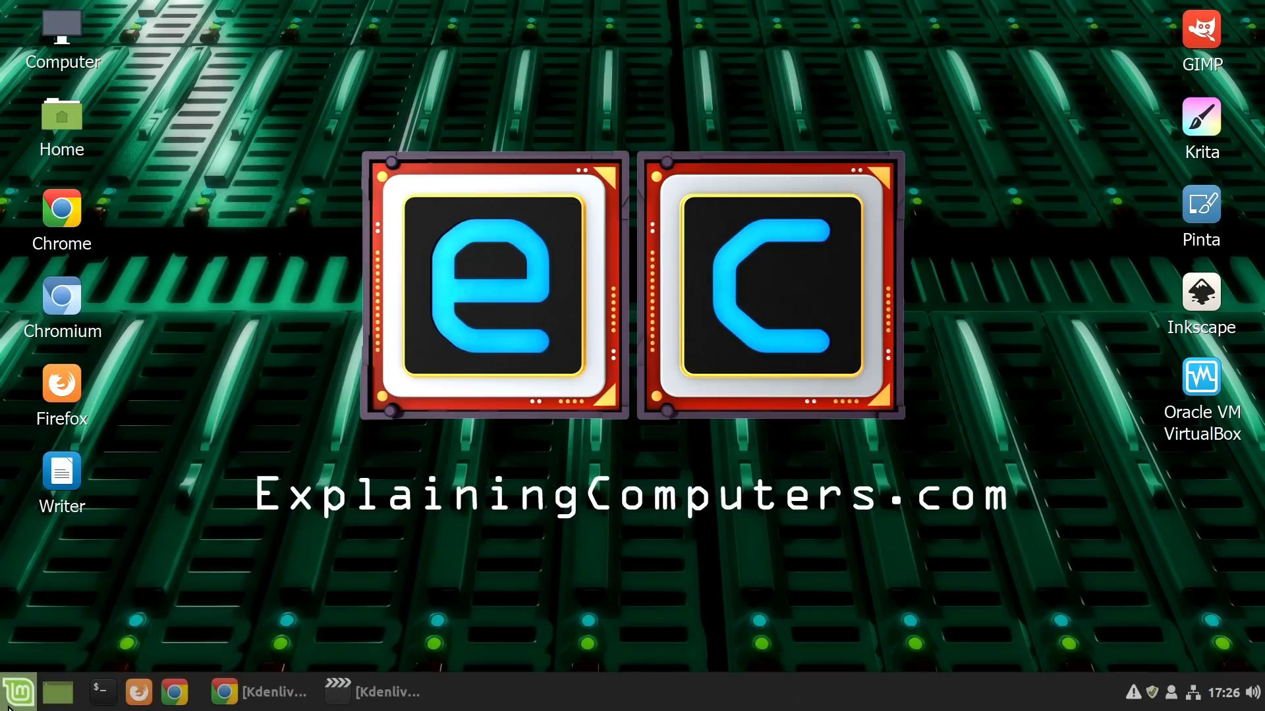
pyautogui.click(14, 700)
pyautogui.click(658, 462)
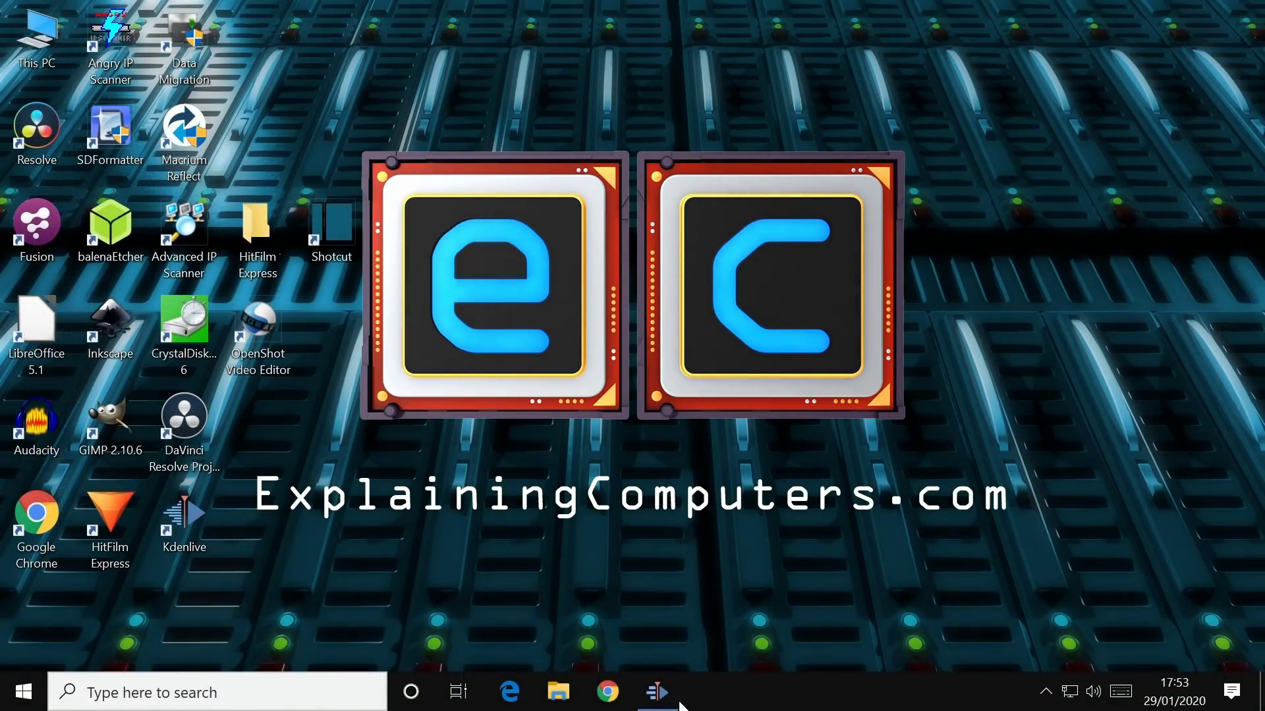
pyautogui.click(657, 695)
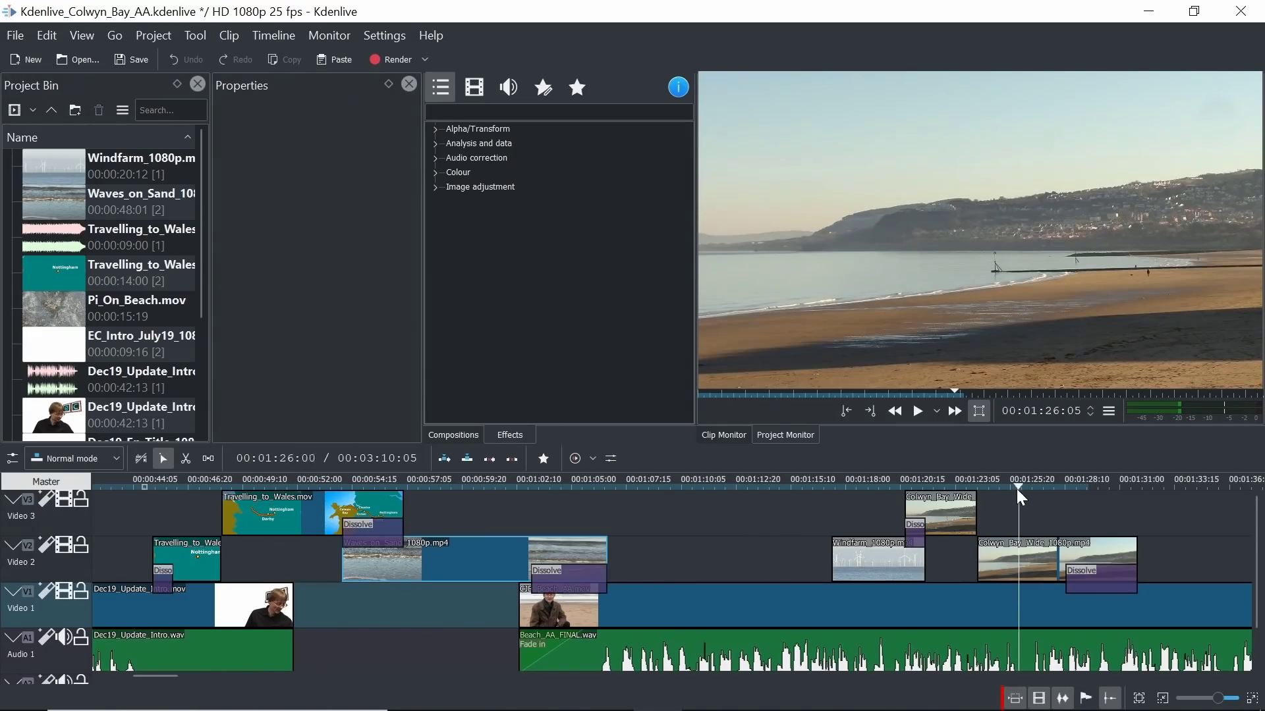
pyautogui.moveTo(1012, 499); pyautogui.dragTo(698, 543)
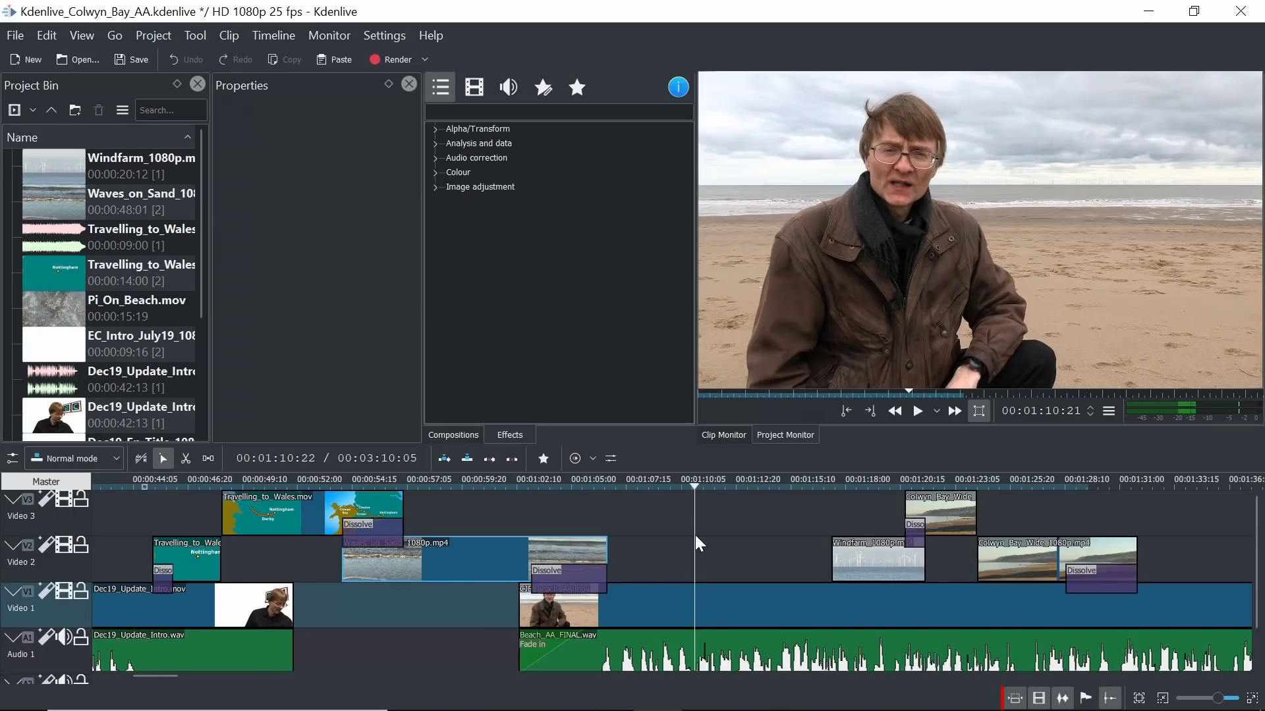
pyautogui.click(385, 30)
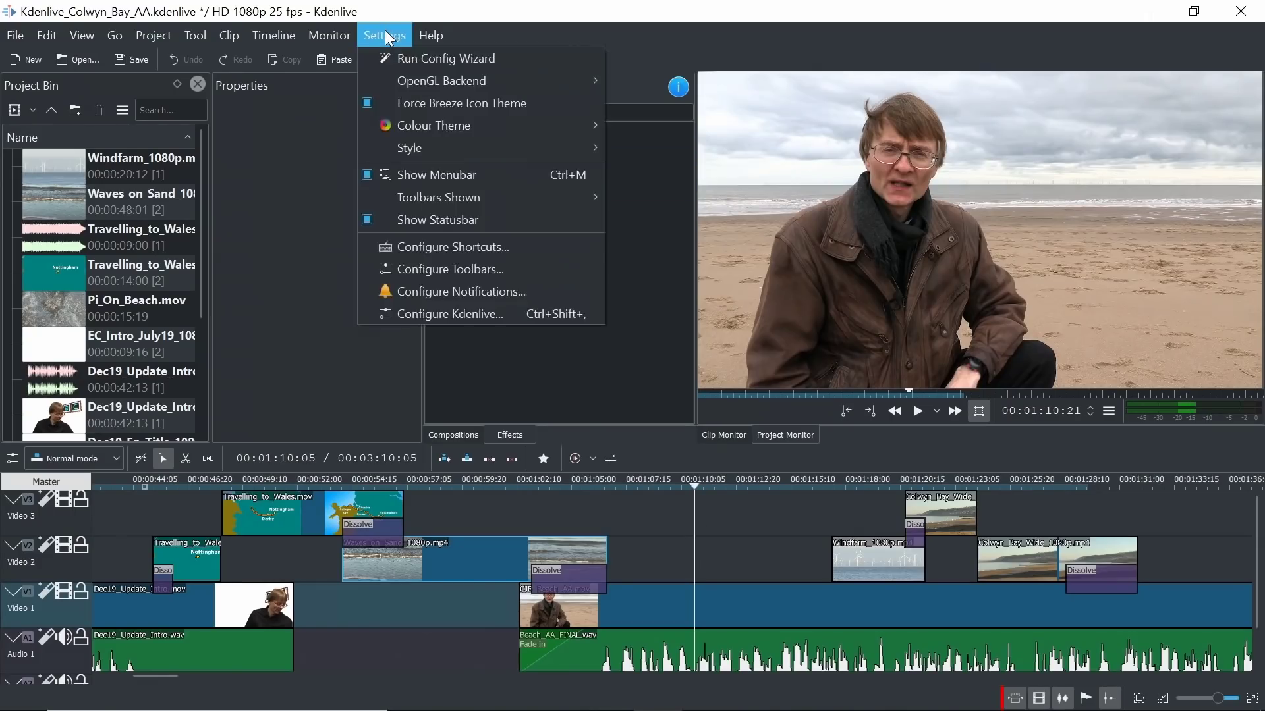
pyautogui.moveTo(444, 125)
pyautogui.click(351, 398)
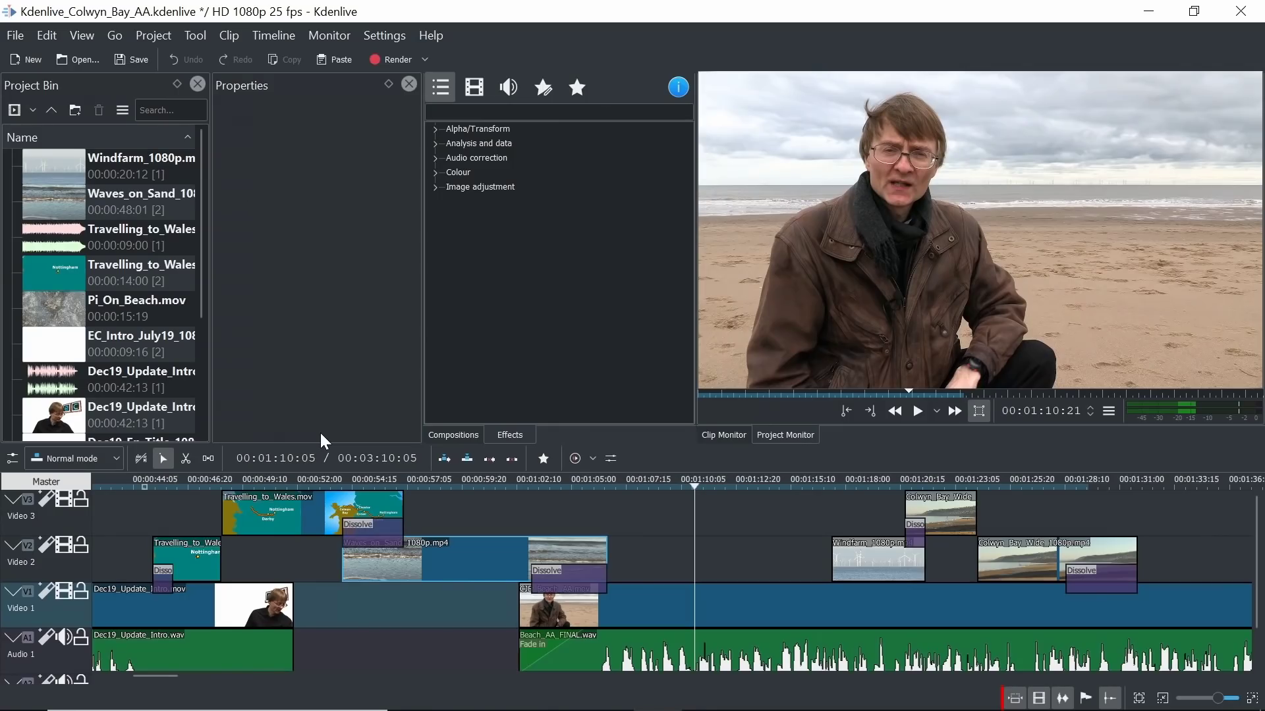
# Render the whole project to Kdenlive_Colwyn_Bay_AA.mp4 with the MP4 H264/AAC preset
pyautogui.click(397, 58)
pyautogui.click(532, 280)
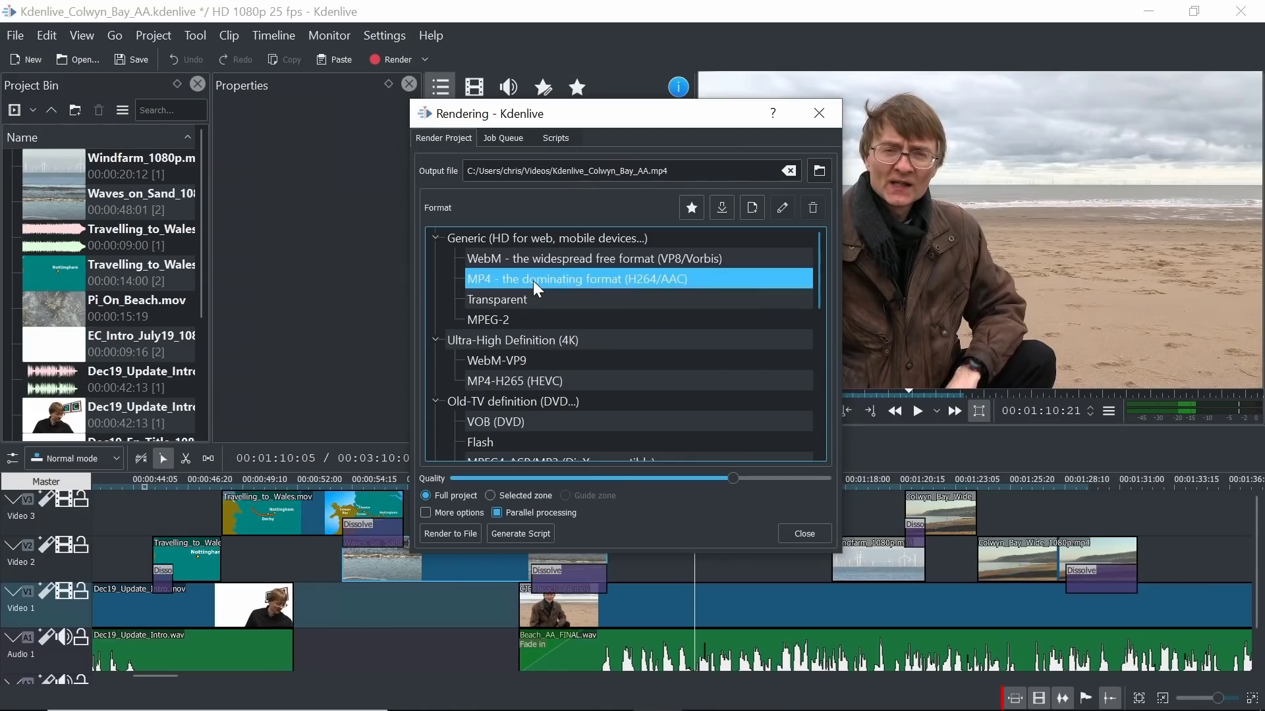
pyautogui.click(425, 513)
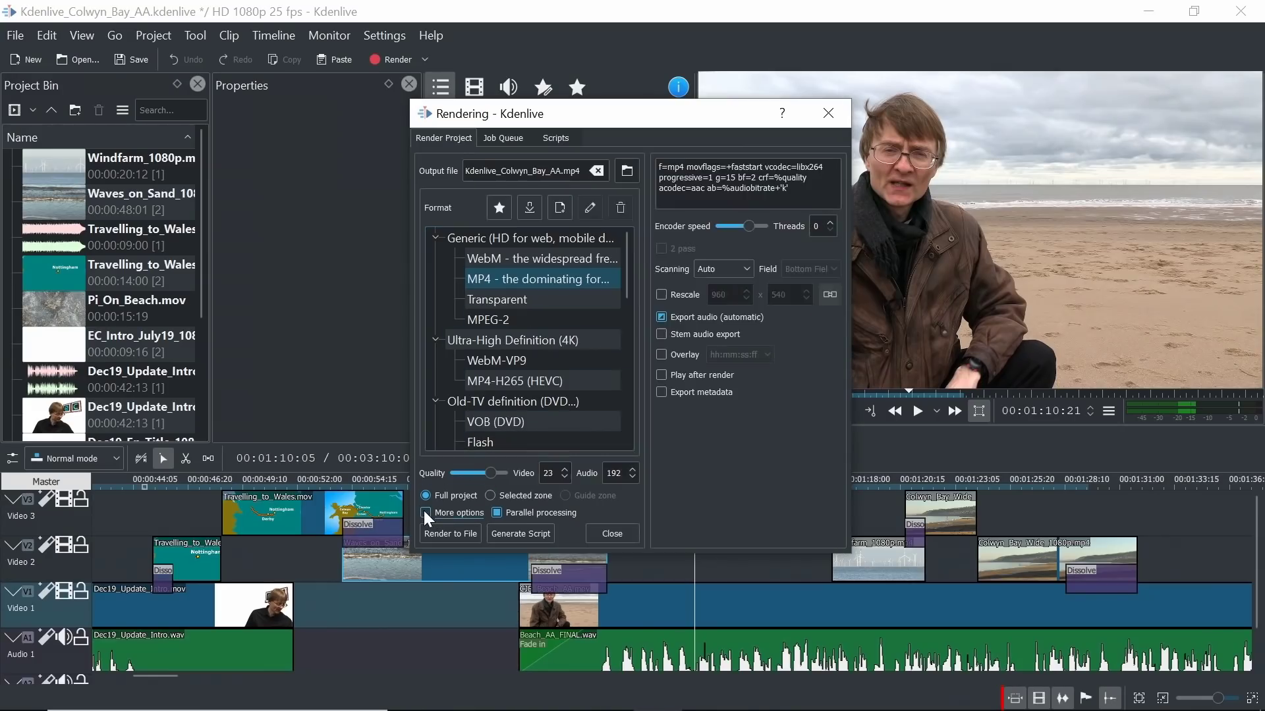
pyautogui.click(426, 513)
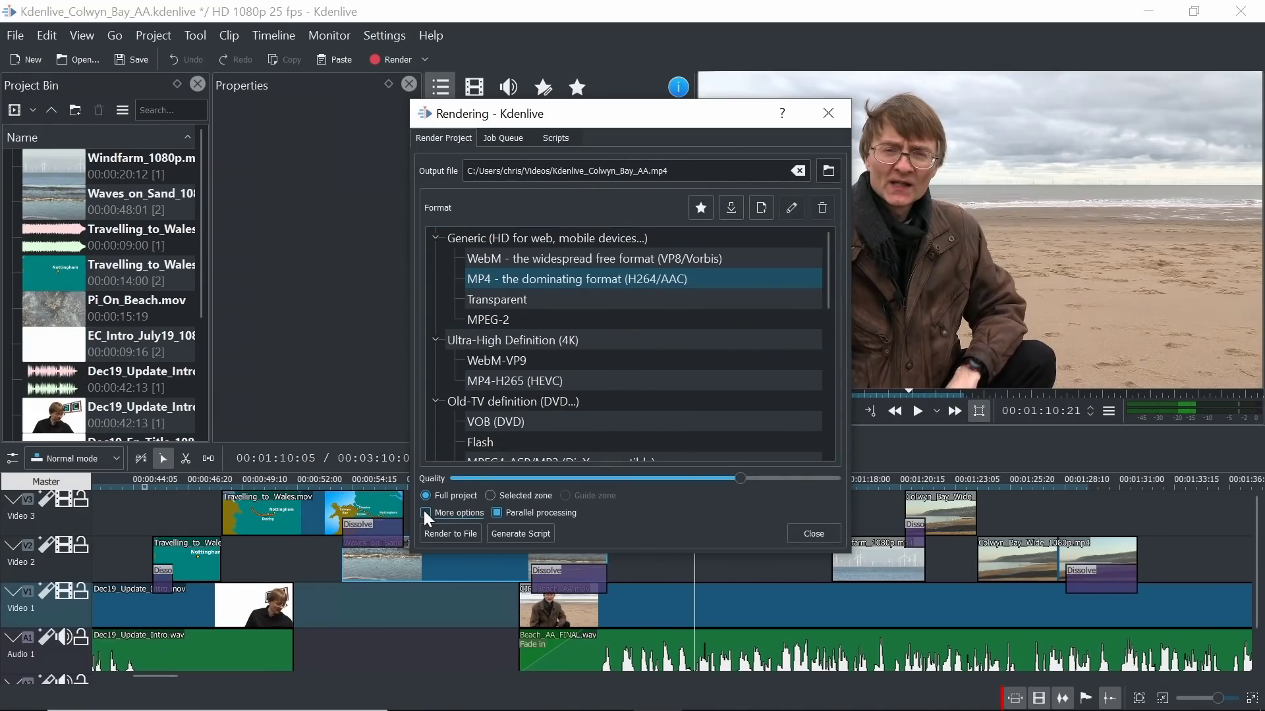
pyautogui.click(453, 535)
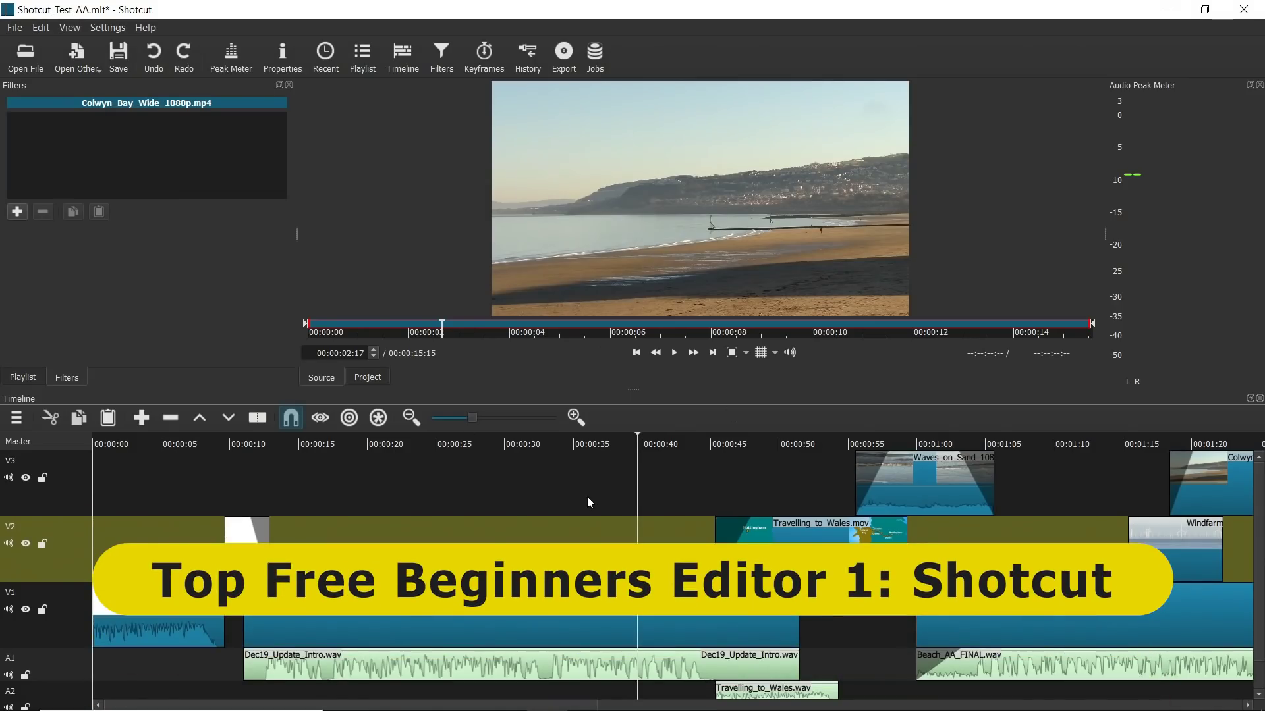
# Glance at the Shotcut home page, then preview the whole project timeline in the viewer
pyautogui.hotkey('alt', 'Tab')
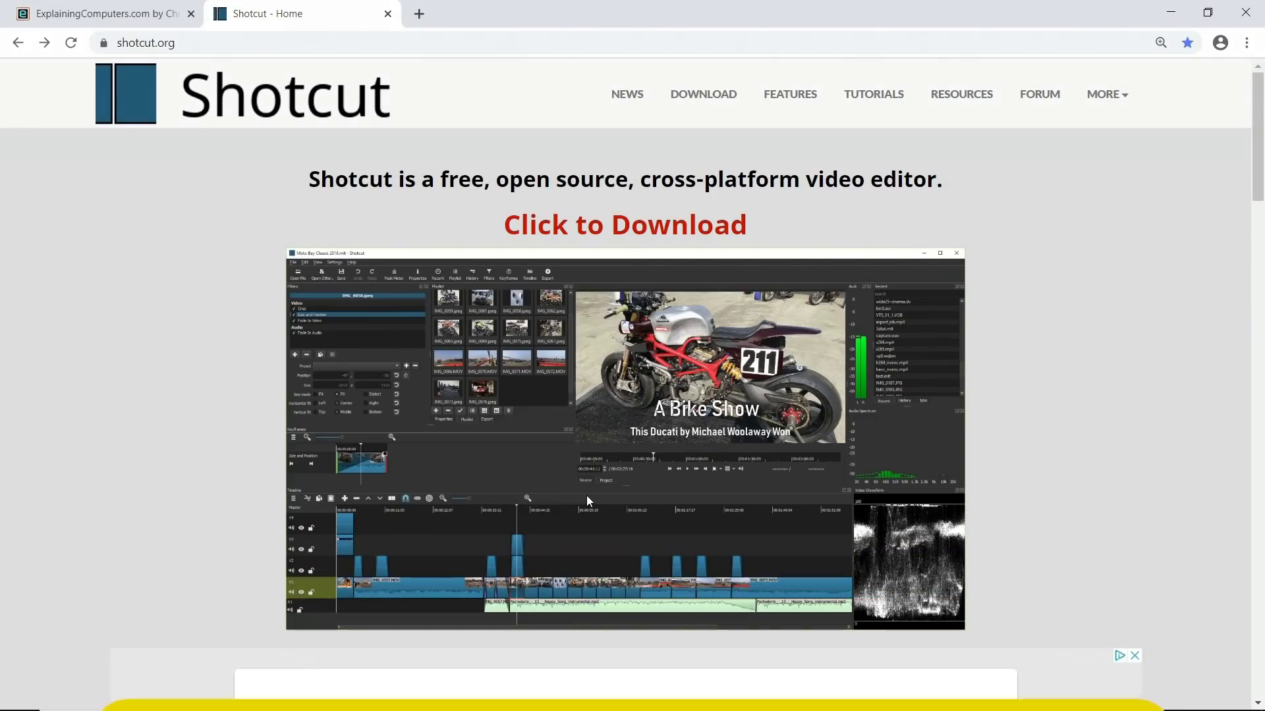
pyautogui.hotkey('alt', 'Tab')
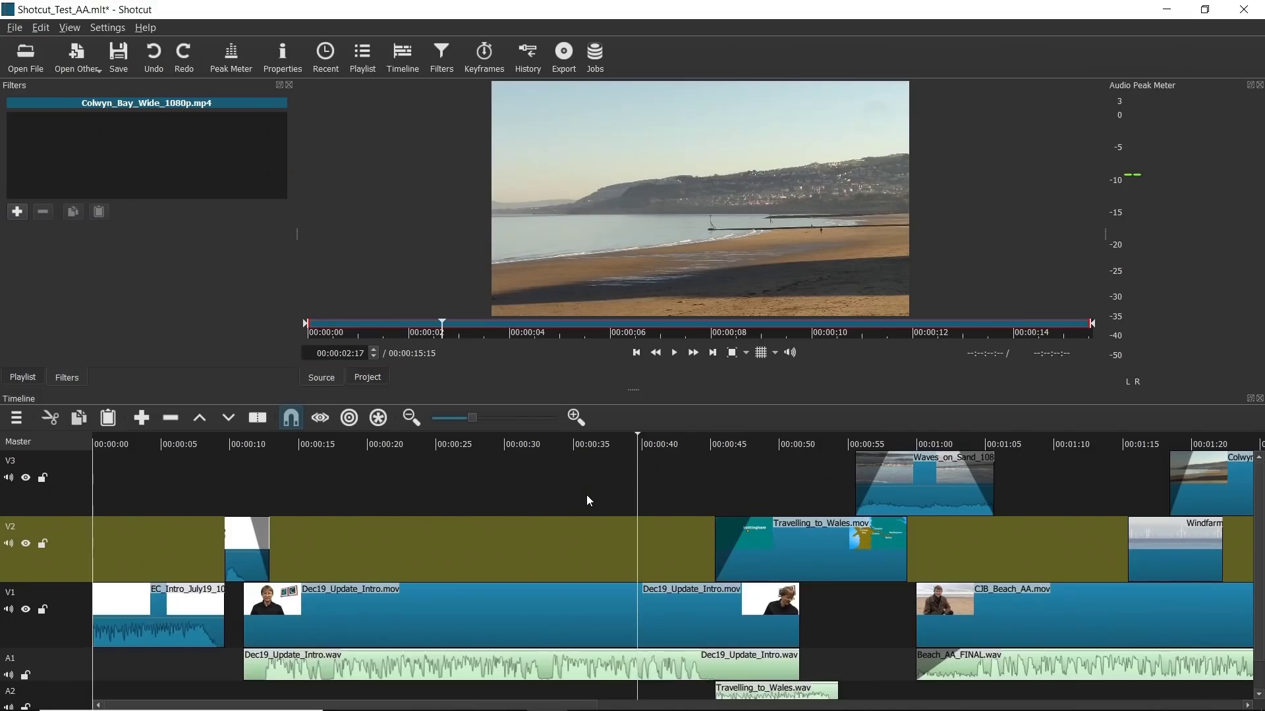
pyautogui.click(367, 377)
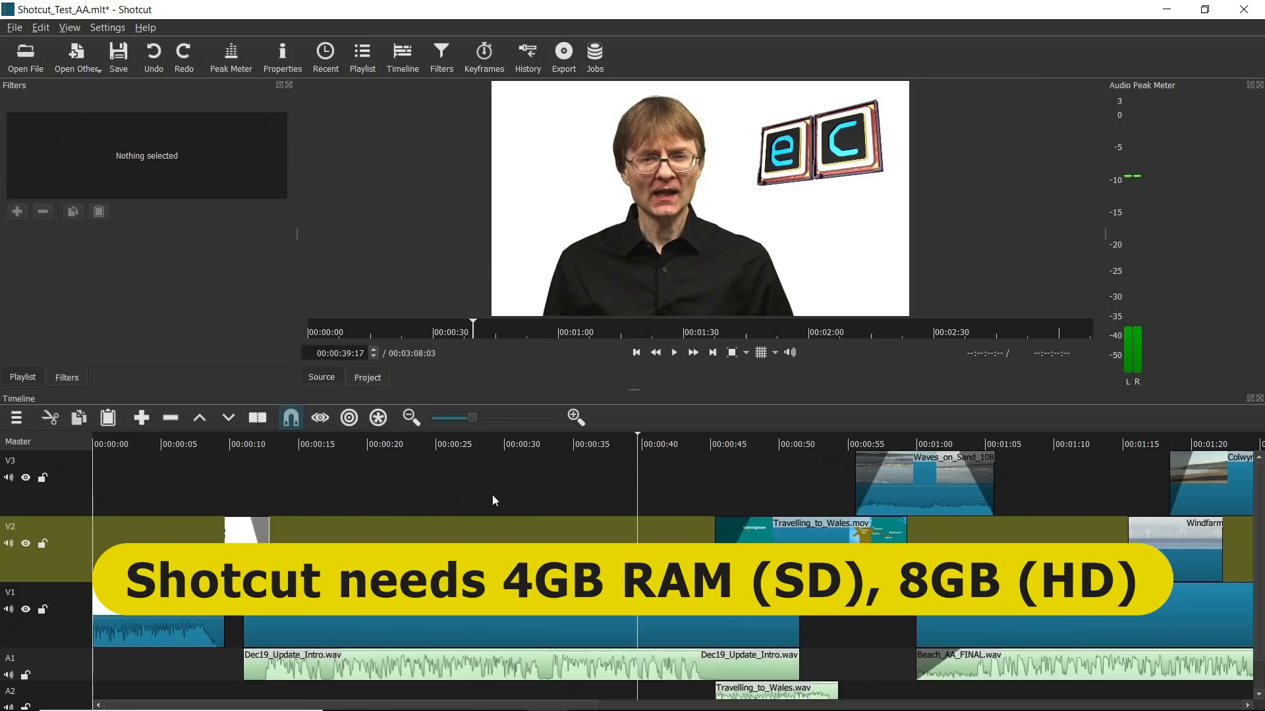
pyautogui.moveTo(632, 433); pyautogui.dragTo(772, 525)
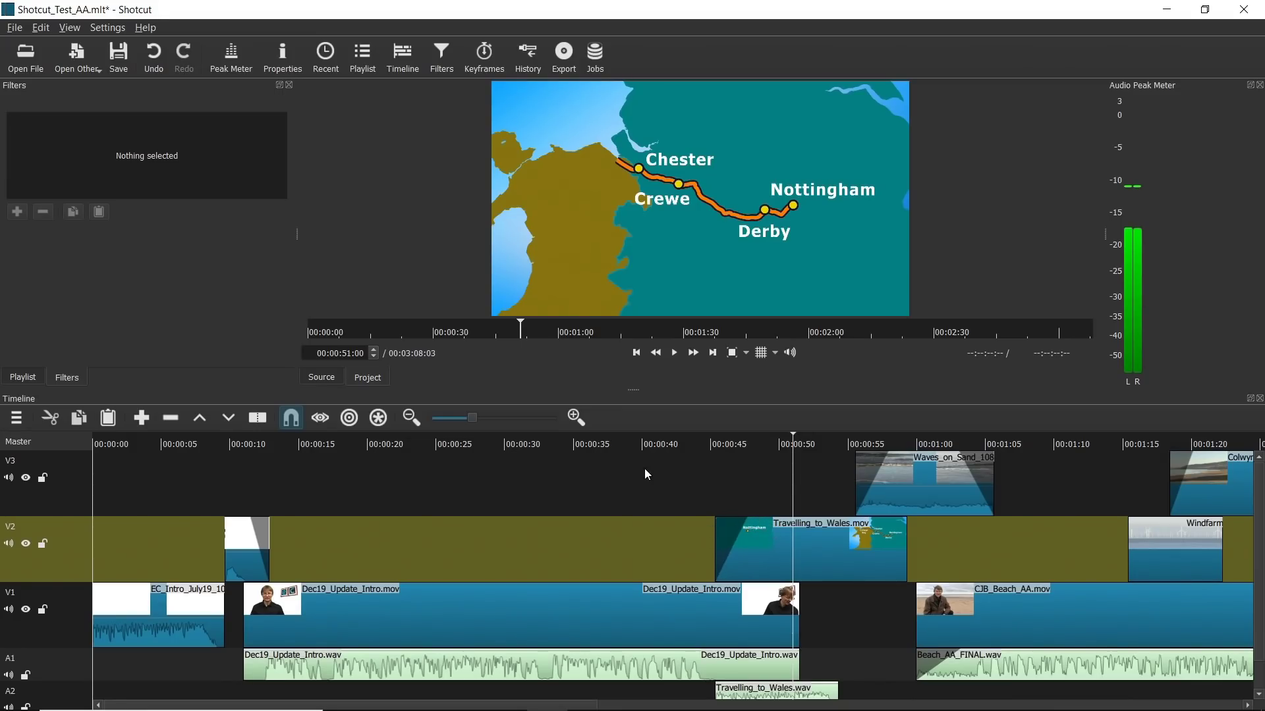
# Bring up the 1920×1080 mp4 export settings and cancel the save-file dialog
pyautogui.click(560, 47)
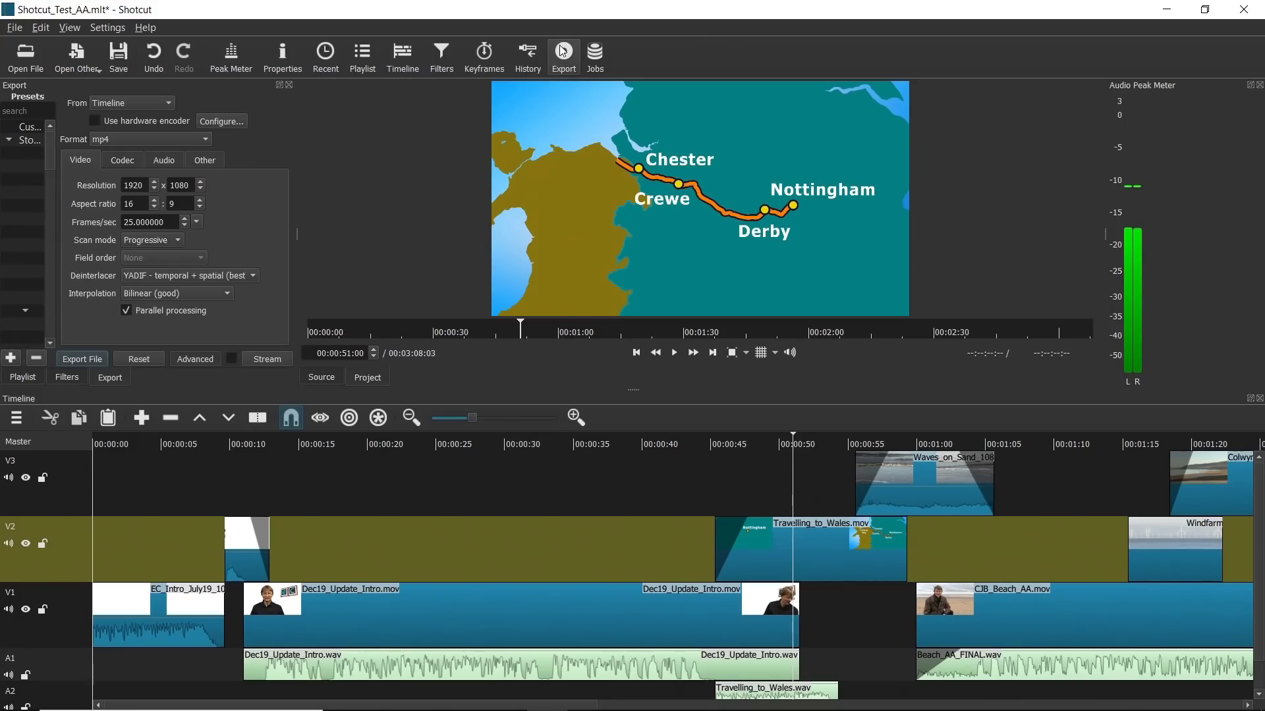
pyautogui.click(92, 358)
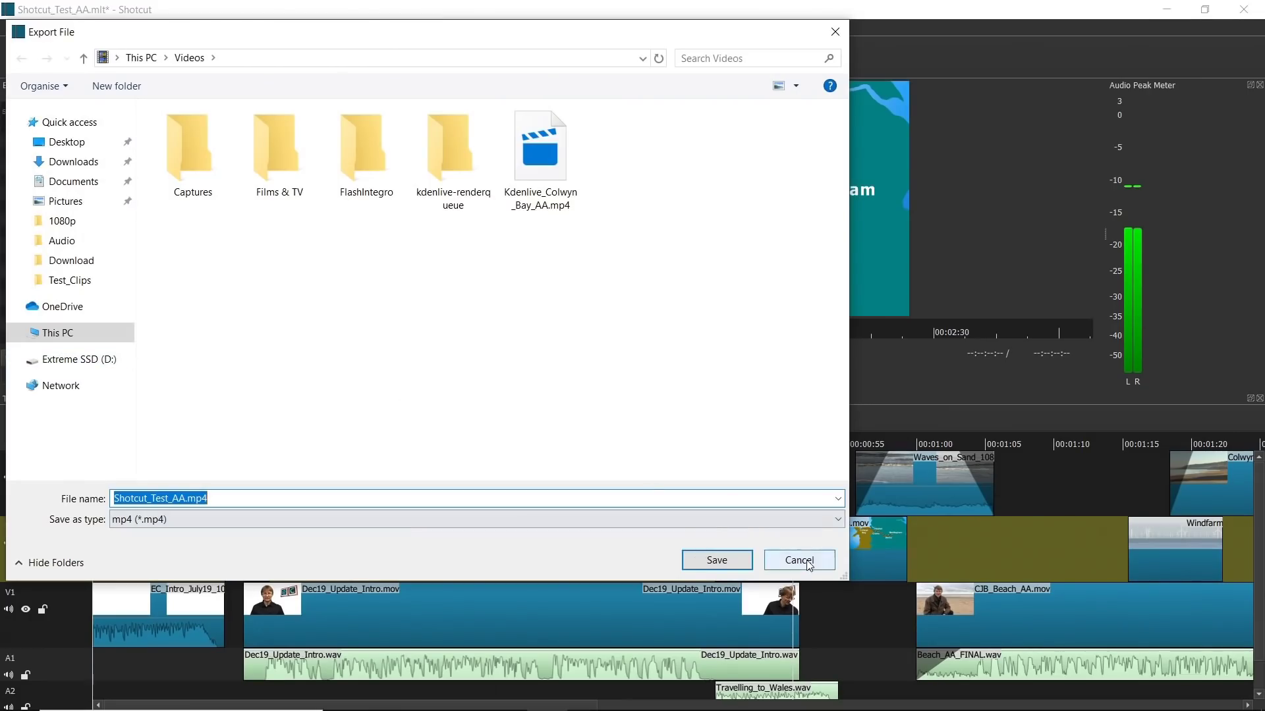
pyautogui.click(799, 561)
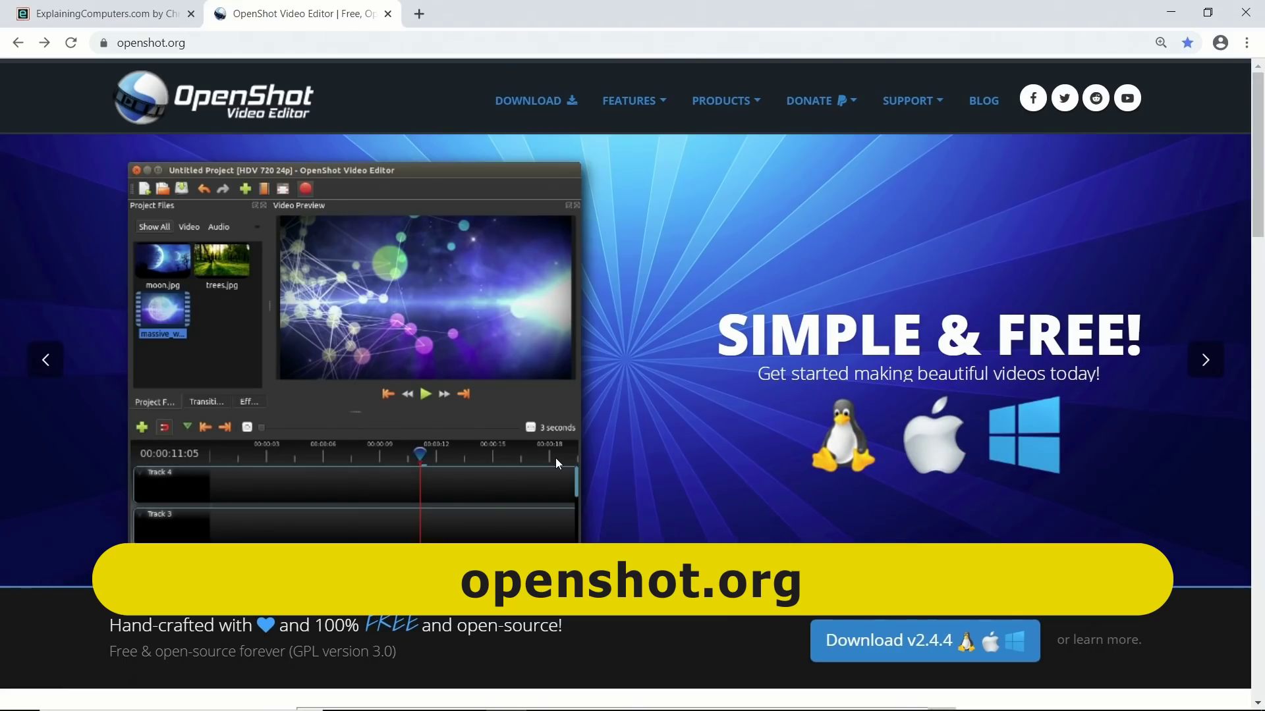
# Switch from openshot.org to the OpenShot editor and its five-track timeline
pyautogui.hotkey('alt', 'Tab')
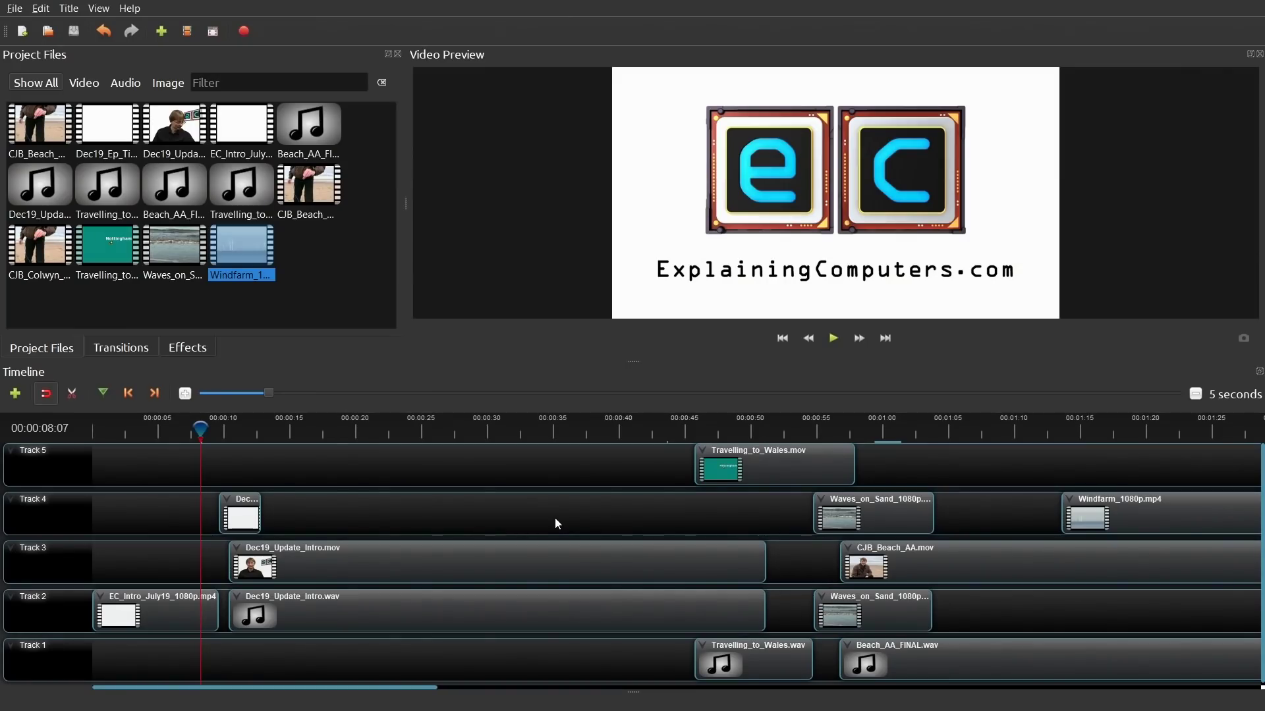
# Set the export video profile to HDV 1080 25p, then cancel without rendering
pyautogui.click(254, 33)
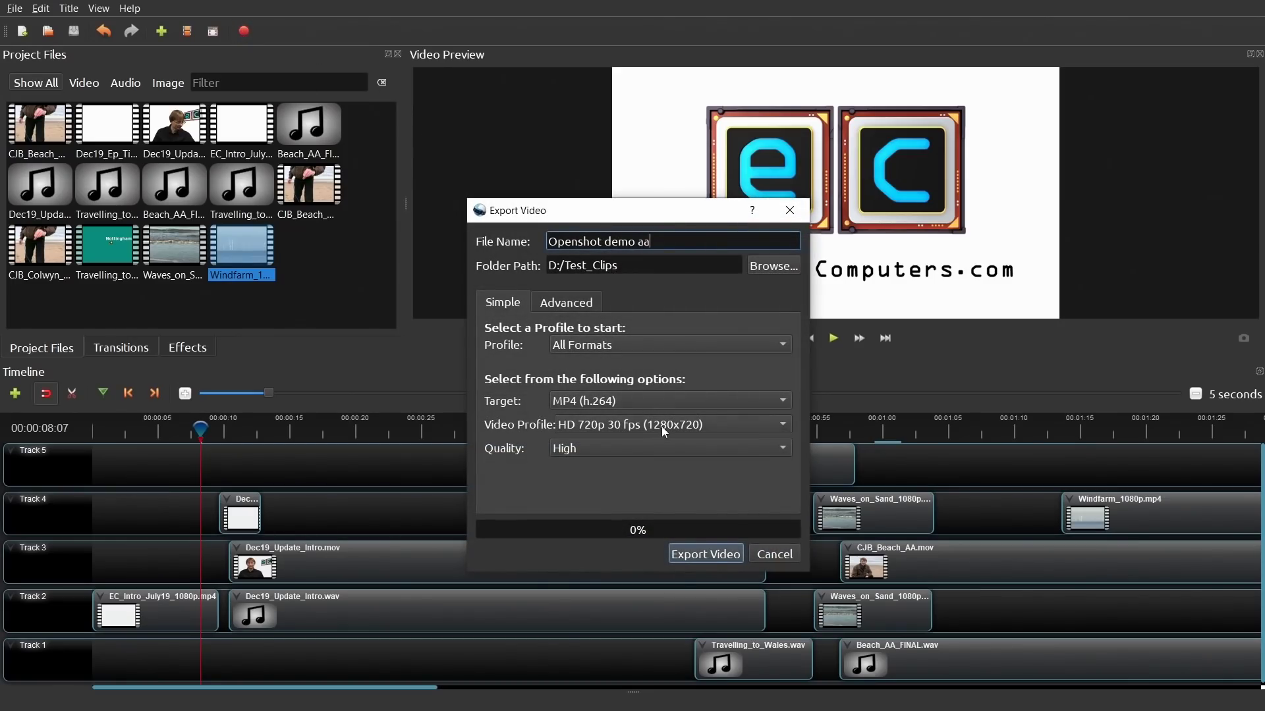
pyautogui.click(664, 428)
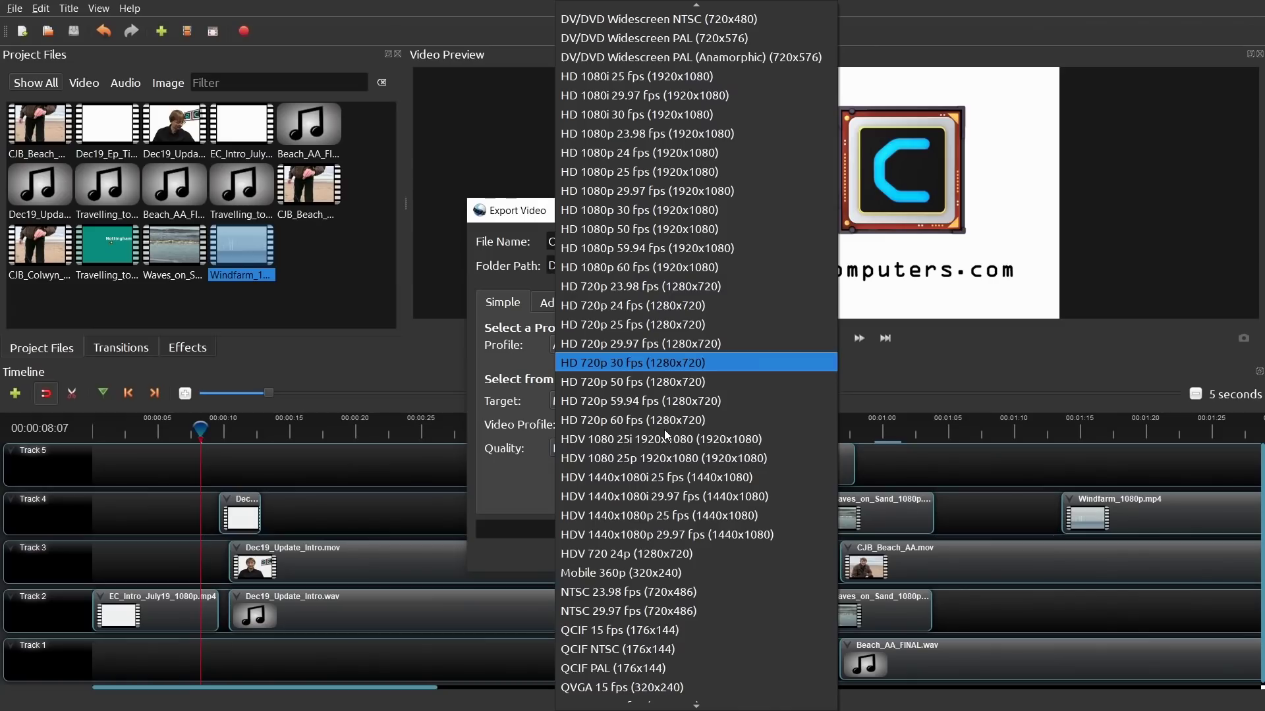
pyautogui.click(669, 453)
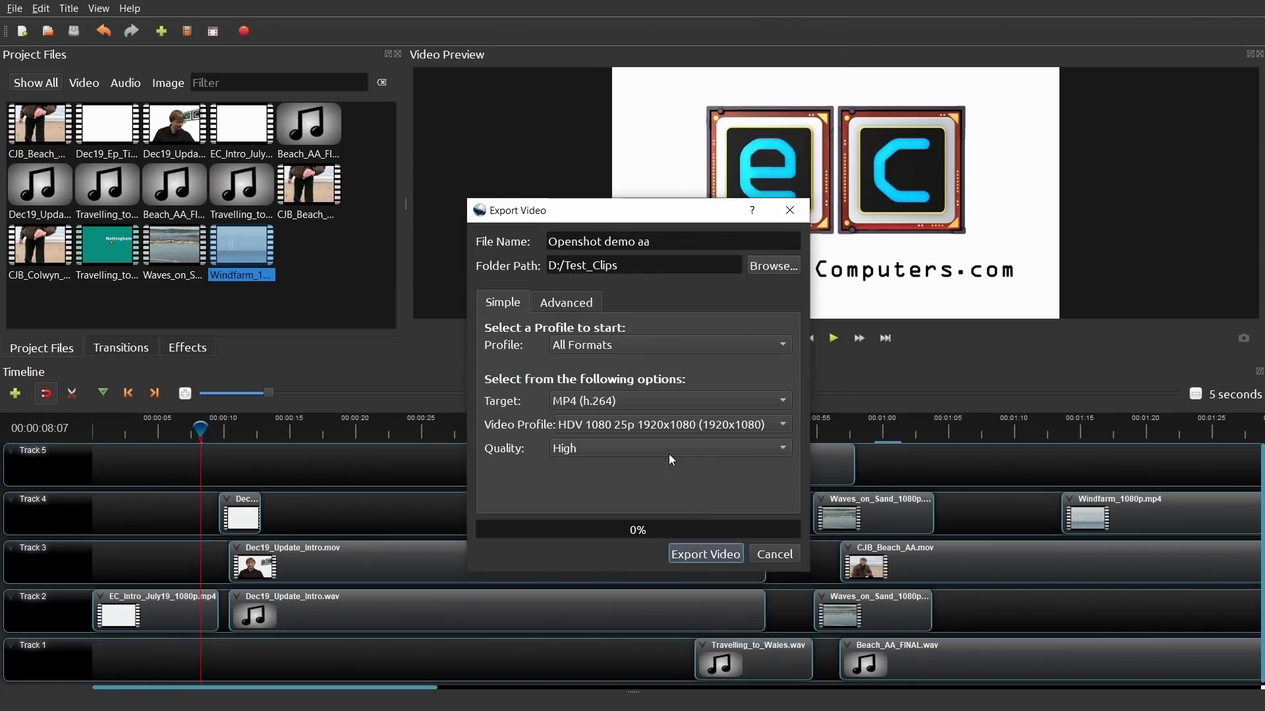
pyautogui.click(776, 553)
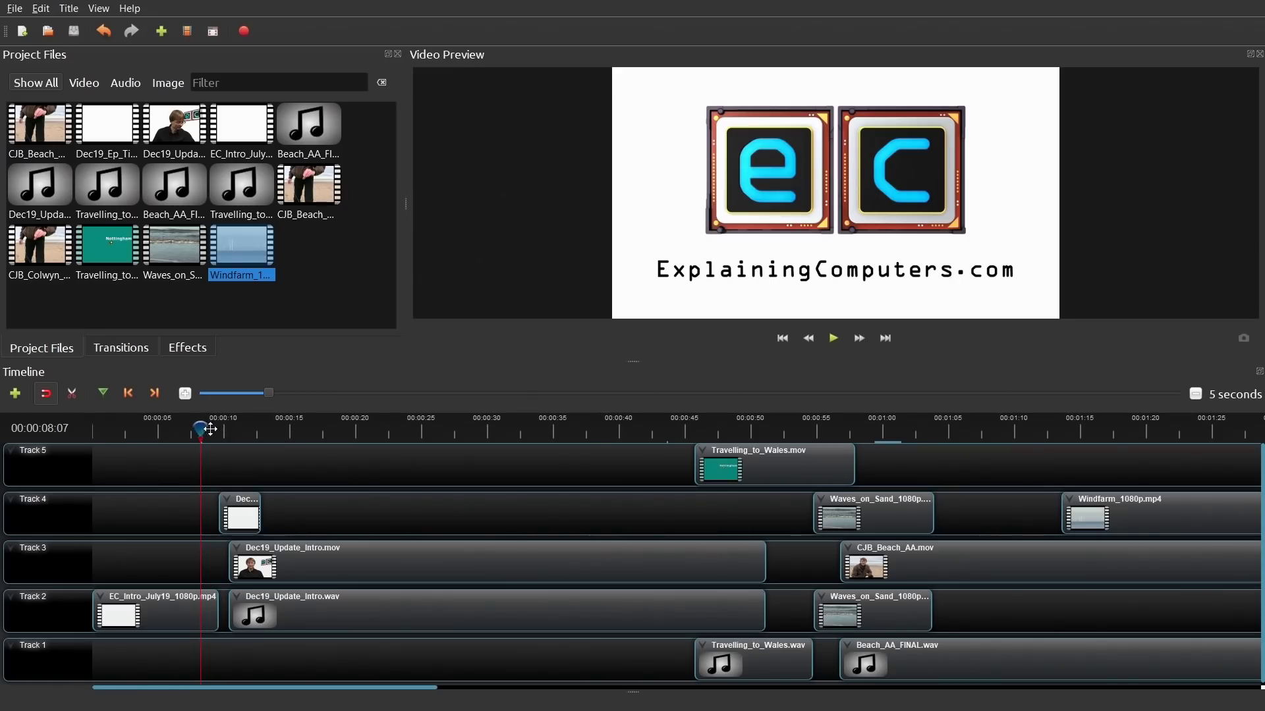
# Play the timeline from the presenter shot at 00:00:44:10, after the December 2019 title
pyautogui.moveTo(210, 430); pyautogui.dragTo(257, 432)
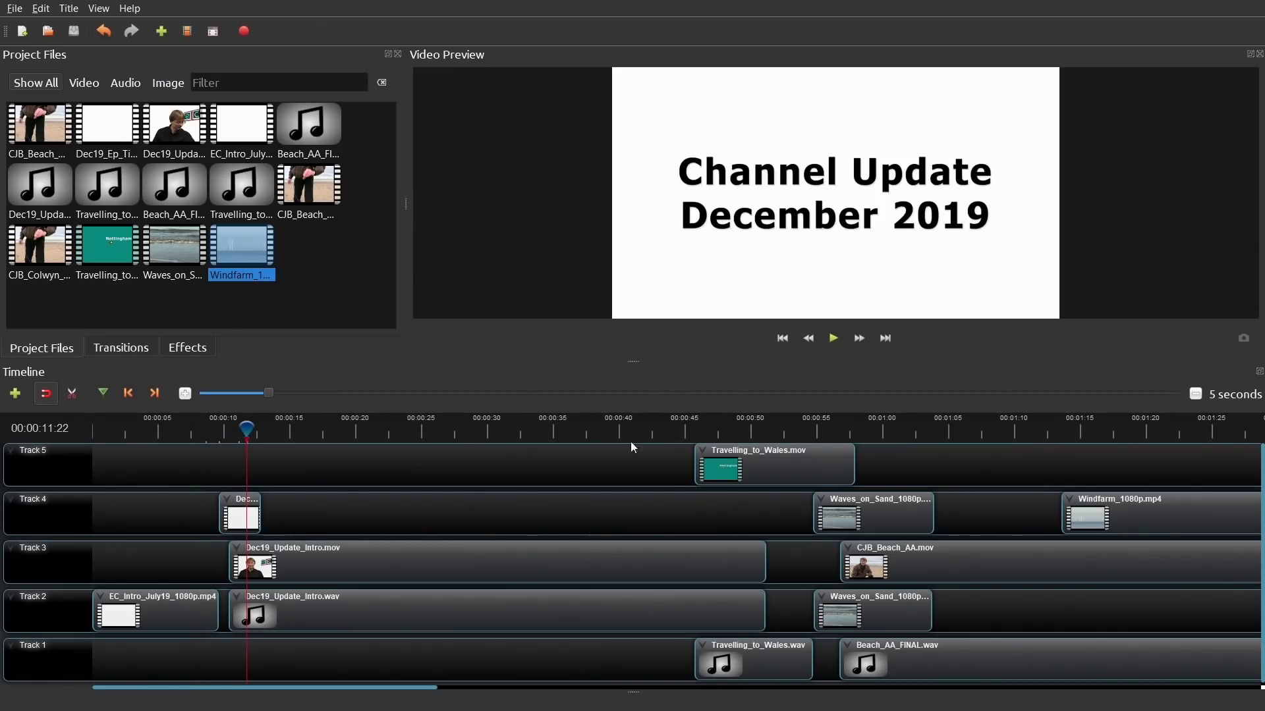
pyautogui.click(677, 423)
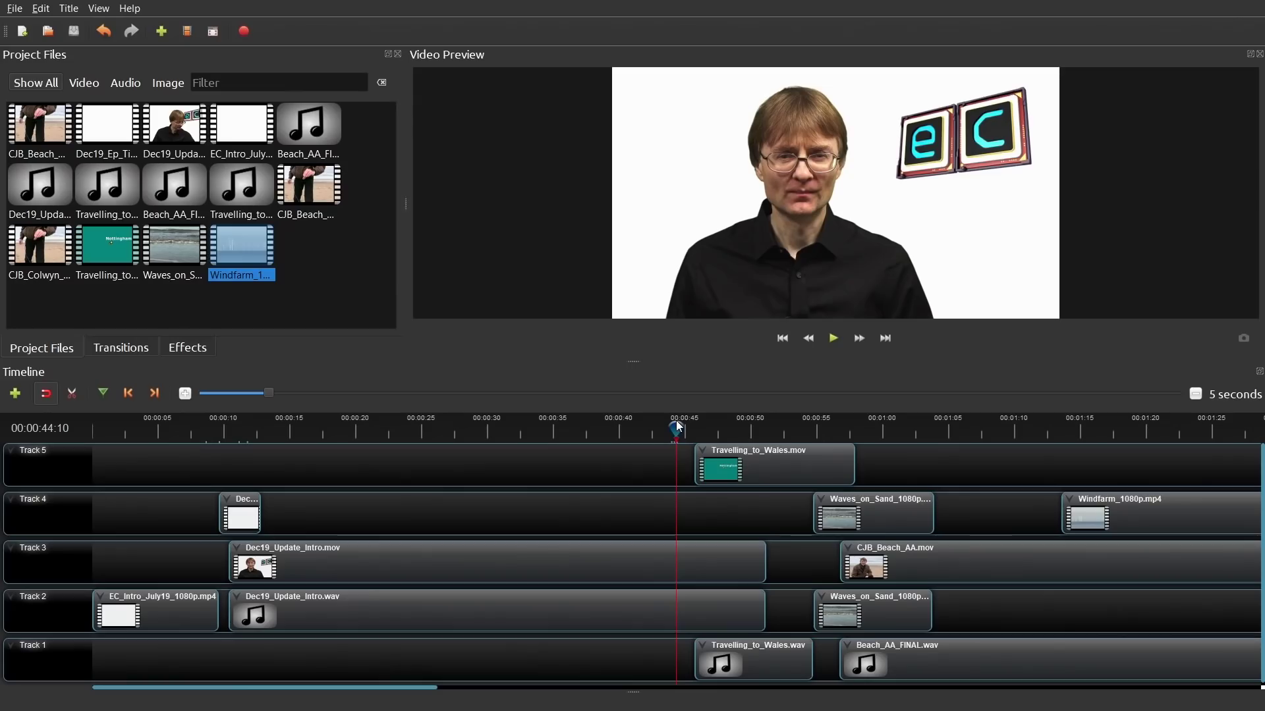
pyautogui.press('space')
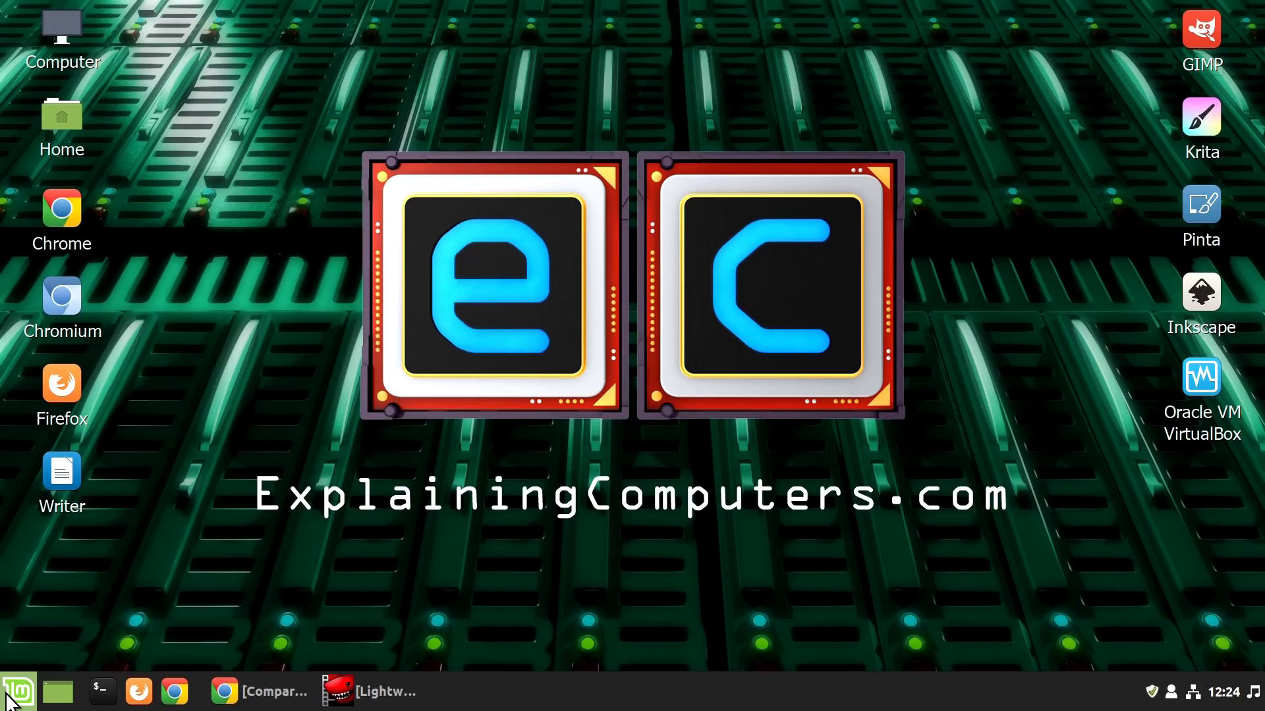
pyautogui.click(18, 692)
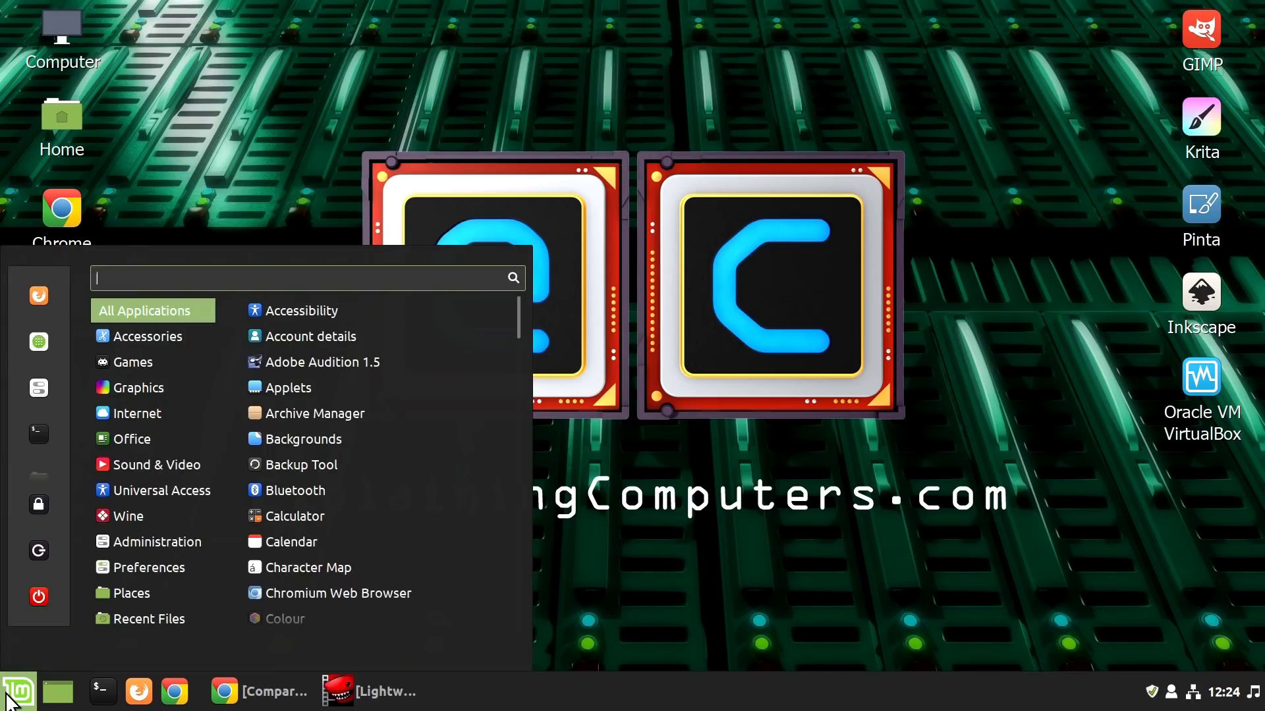
pyautogui.click(9, 699)
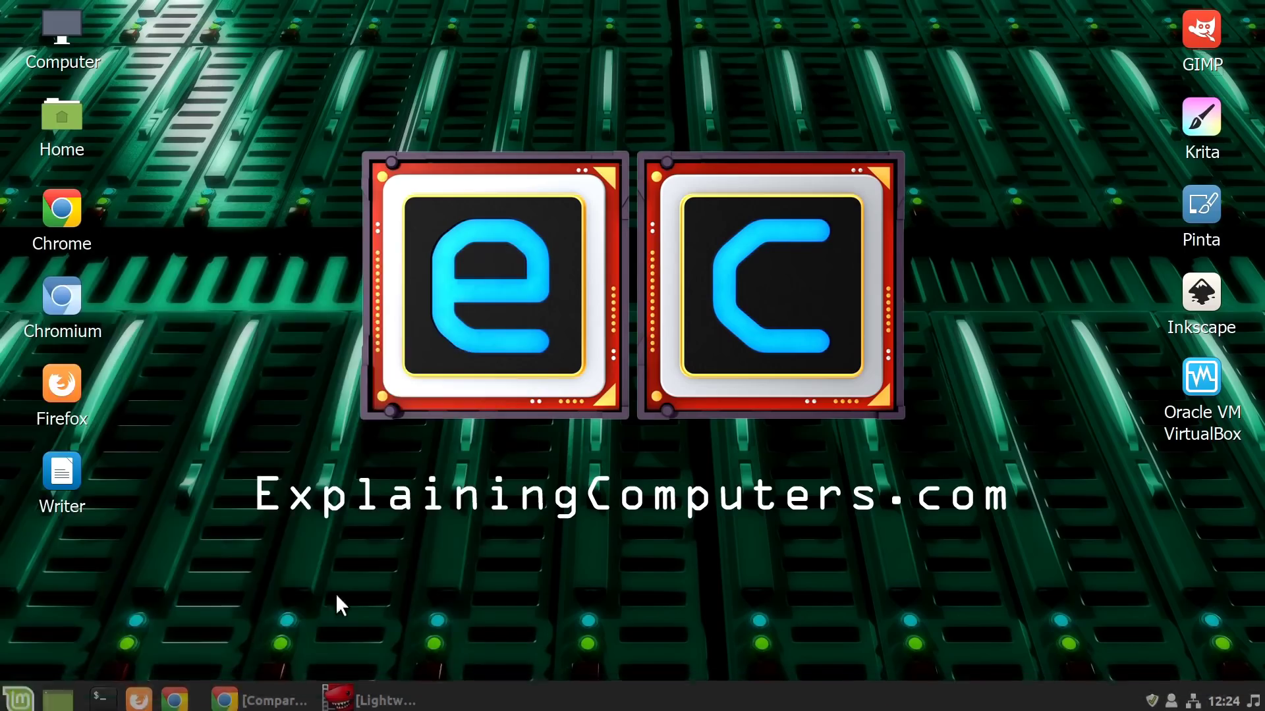
# Play the Project_LightWorks_Colwyn_Bay edit into Windfarm_1080p, then scrub back to CJB_Beach_AA
pyautogui.click(391, 700)
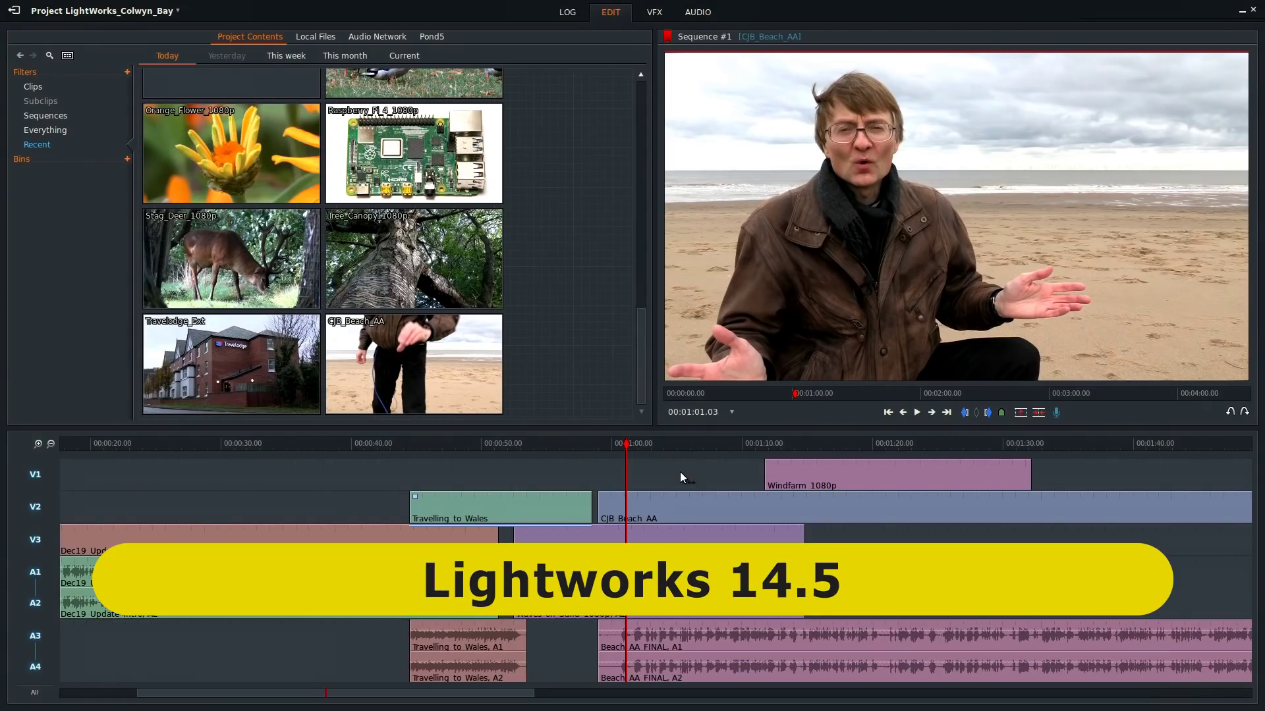
pyautogui.press('space')
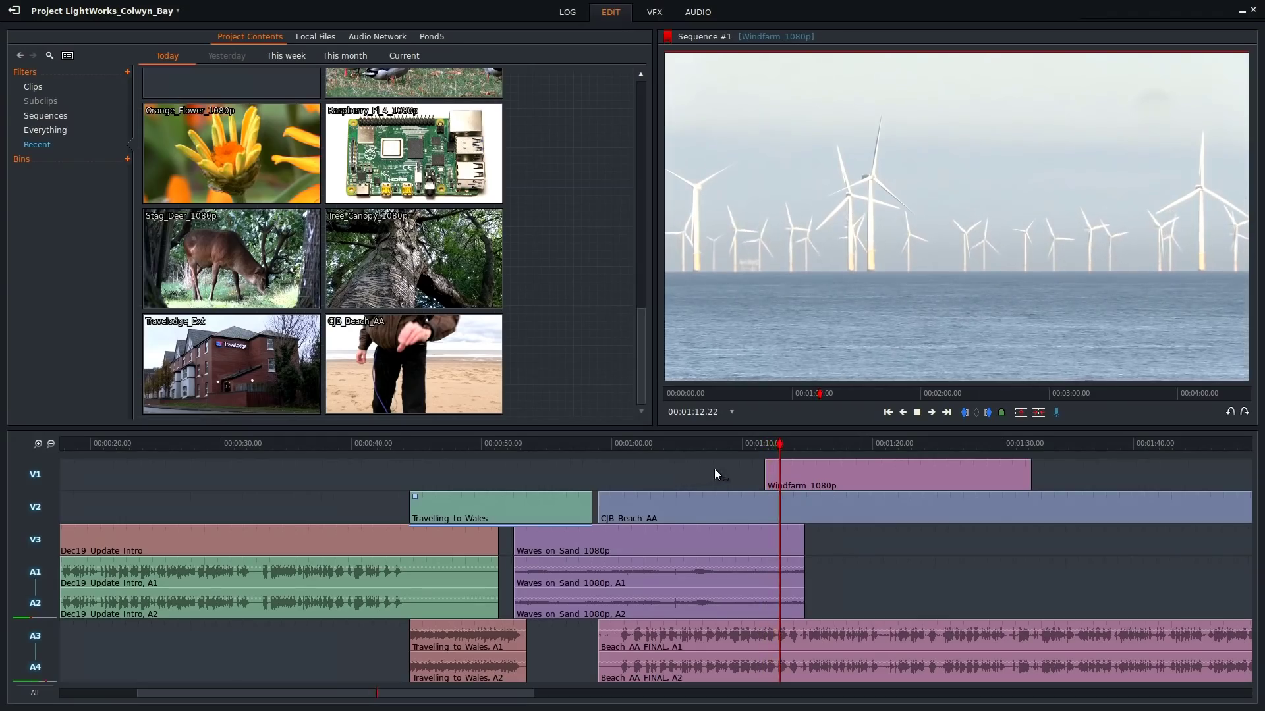
pyautogui.press('space')
pyautogui.moveTo(784, 444); pyautogui.dragTo(671, 476)
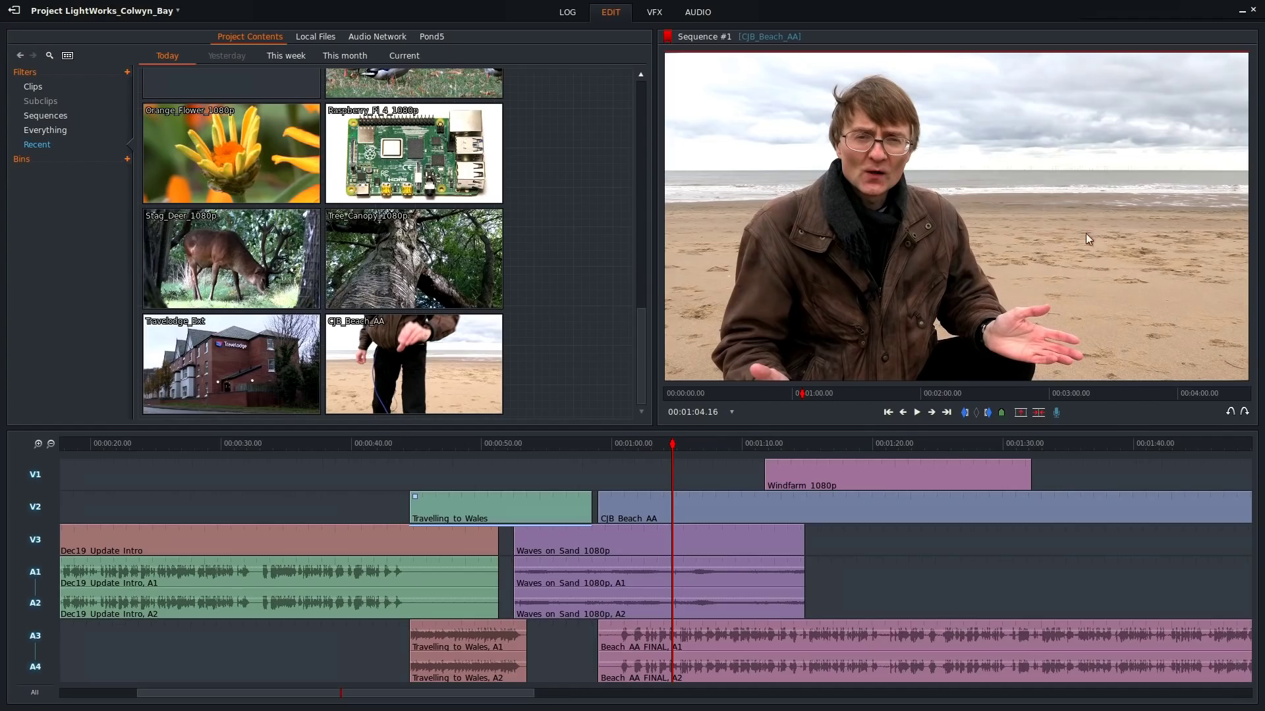
# Show the Lightworks comparison page's export details, listing the free edition's 1280x720p maximum
pyautogui.click(1242, 12)
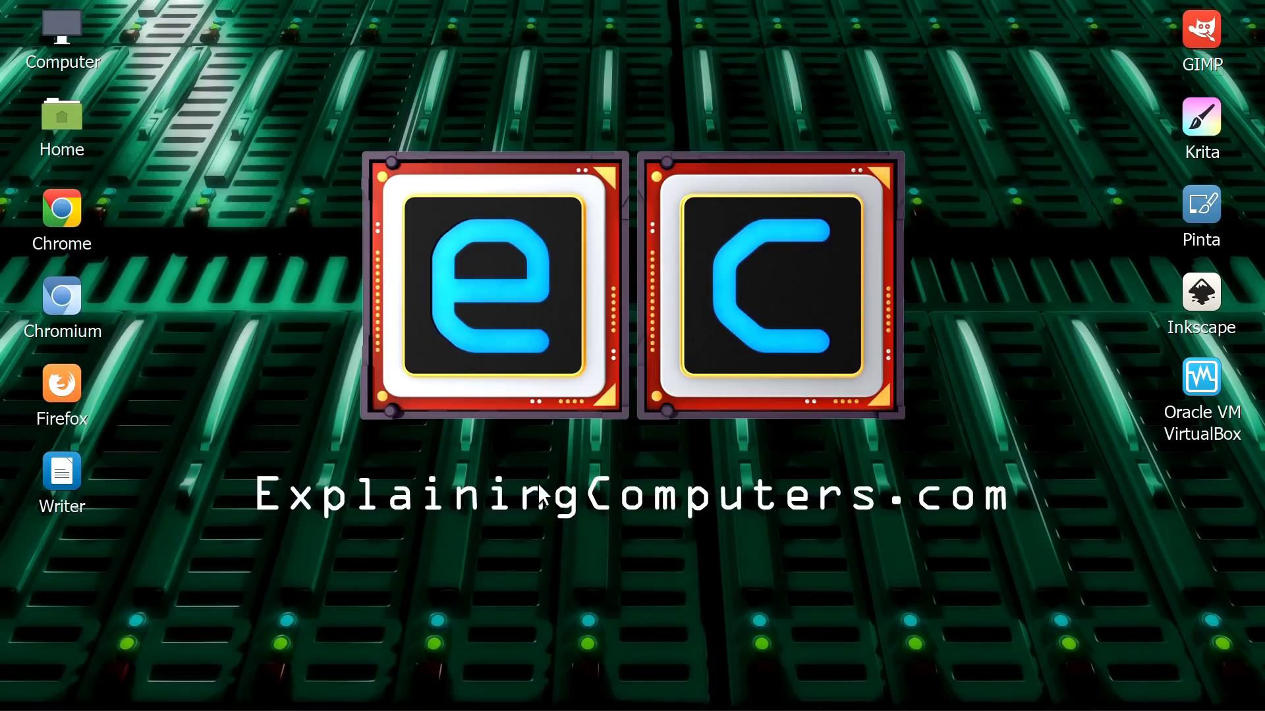
pyautogui.click(269, 706)
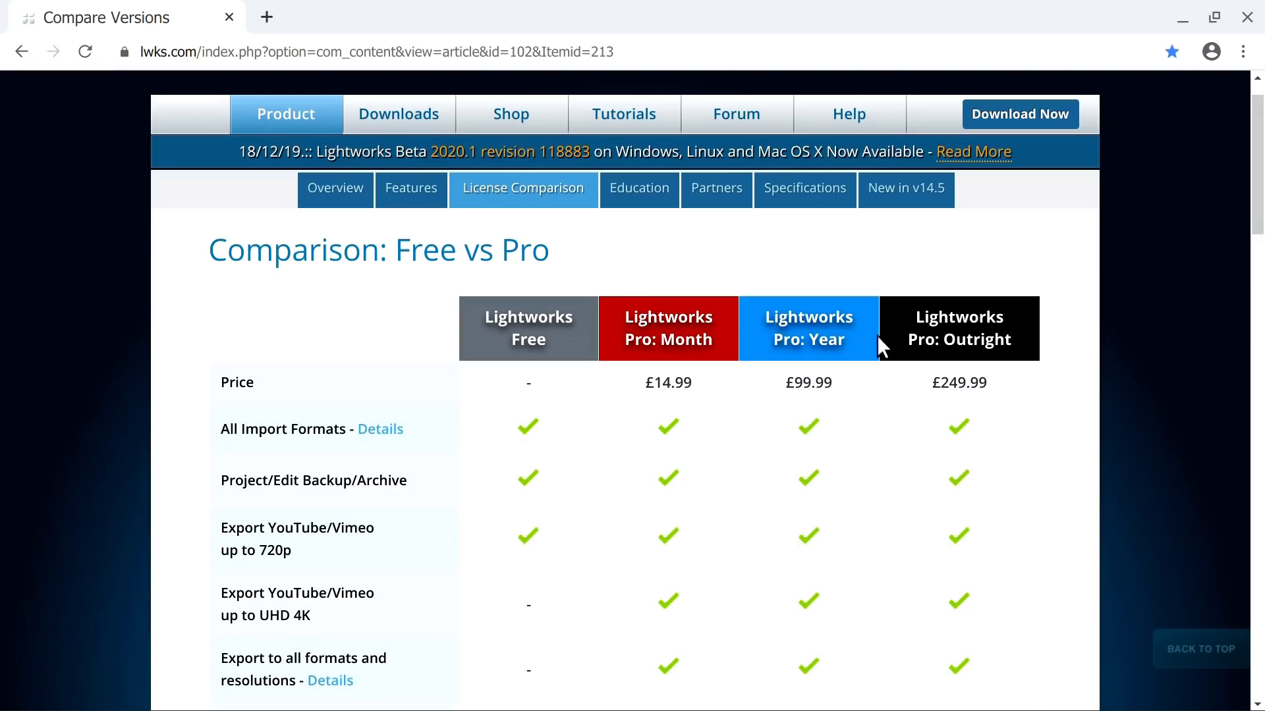
pyautogui.click(337, 681)
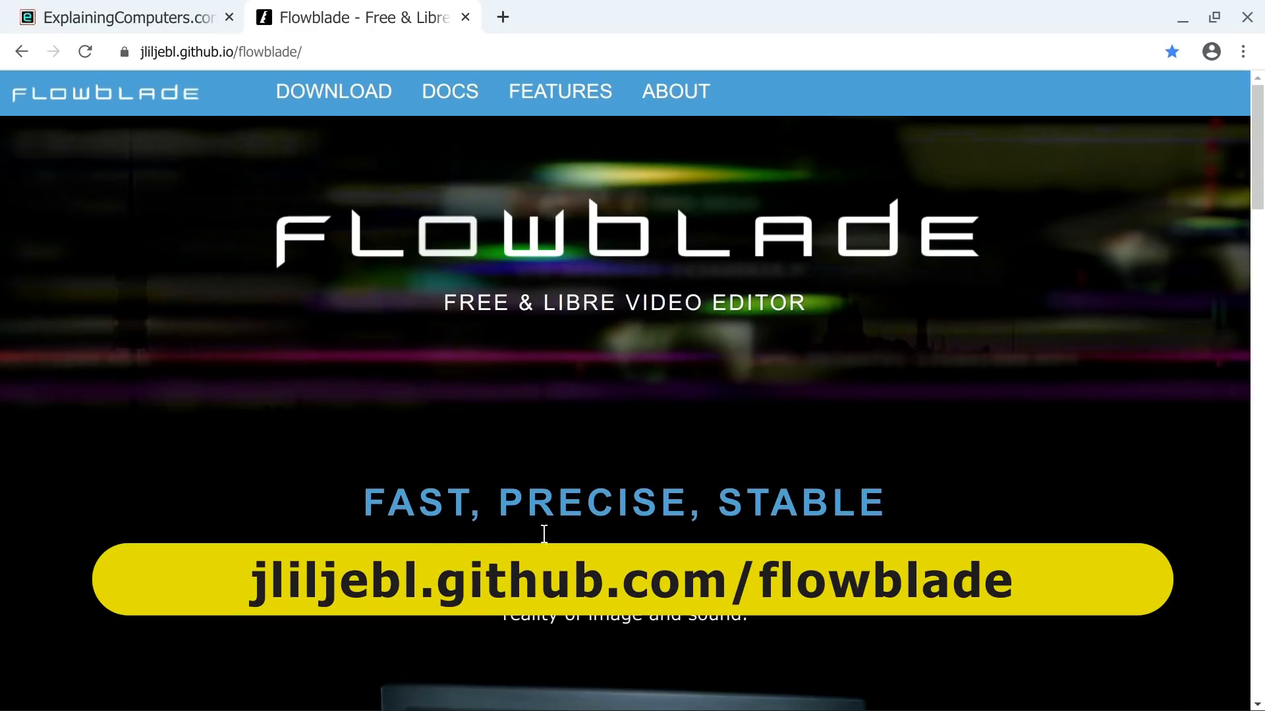
# Scrub the Flowblade_Test_AA timeline from about 39 seconds ahead to the CJB beach clip
pyautogui.hotkey('alt', 'Tab')
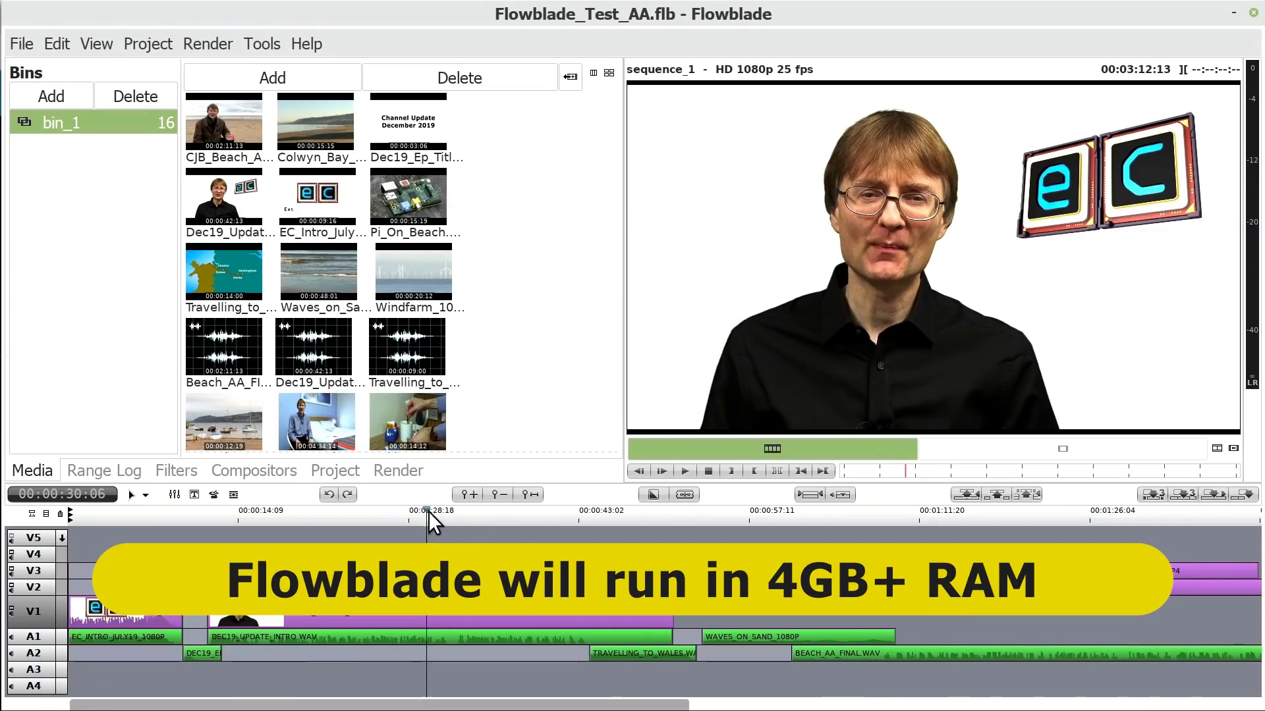
pyautogui.moveTo(428, 511); pyautogui.dragTo(560, 594)
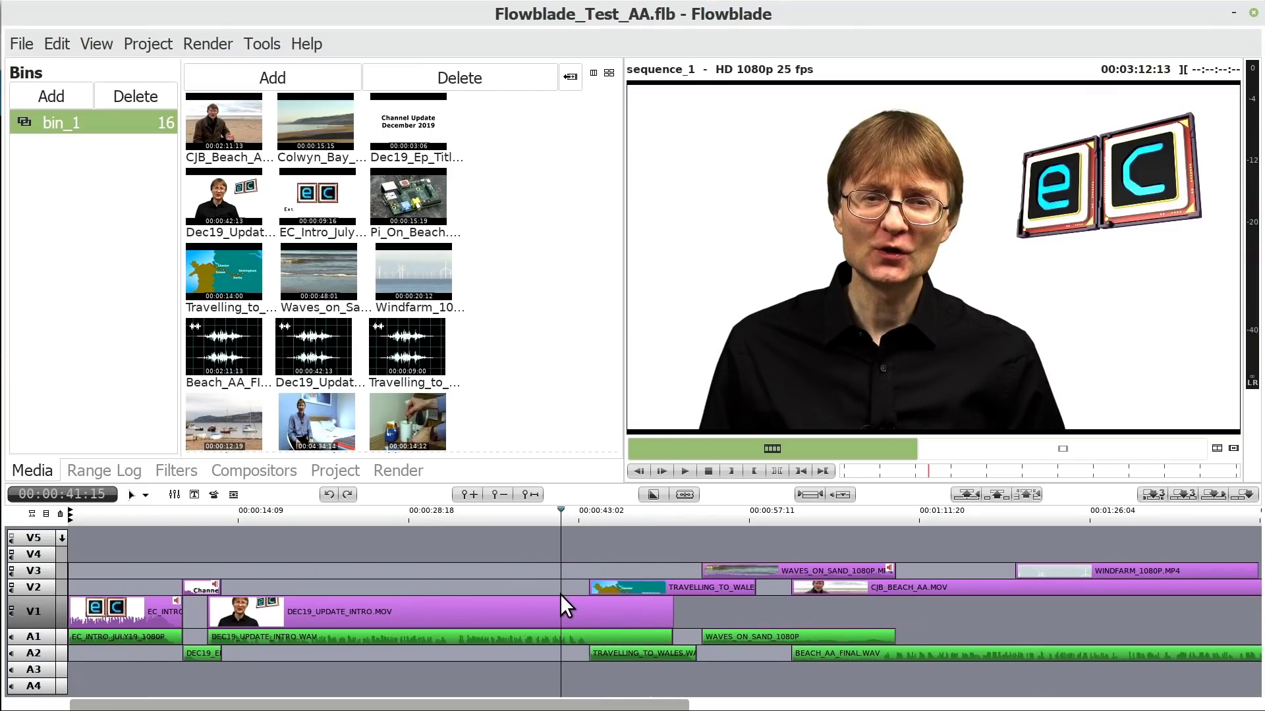
pyautogui.moveTo(559, 594); pyautogui.dragTo(745, 617)
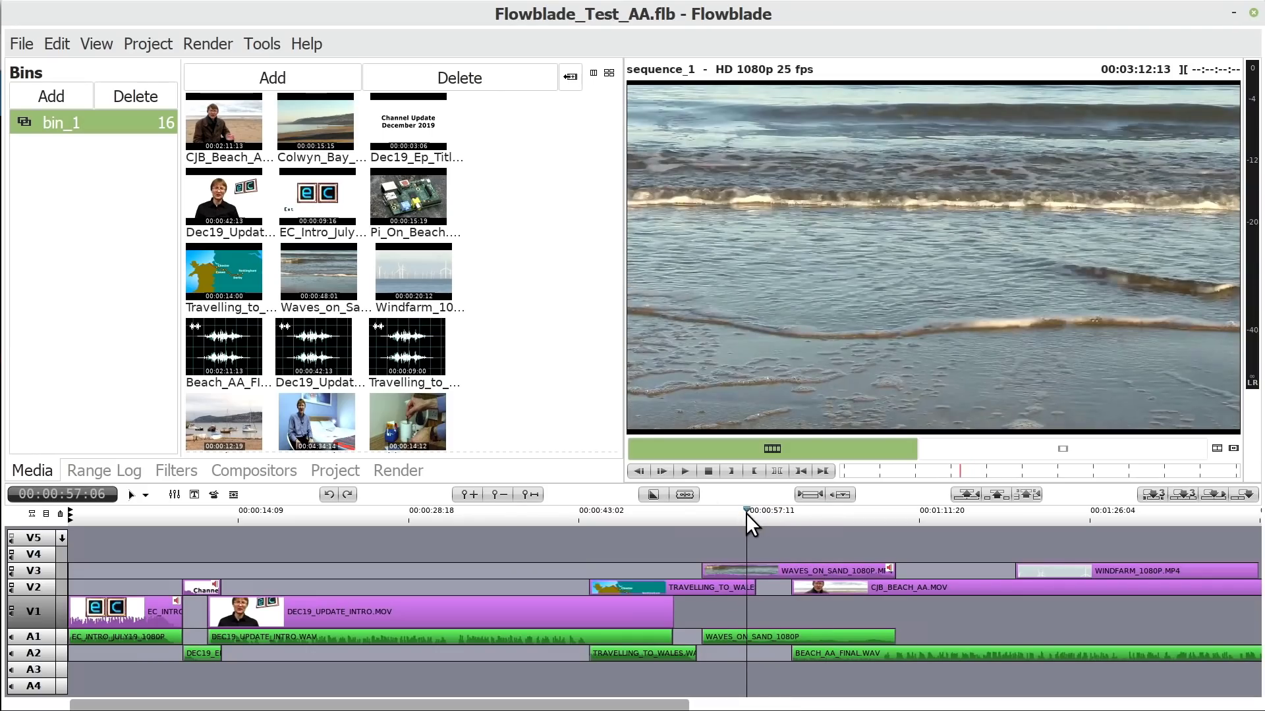
pyautogui.moveTo(745, 512); pyautogui.dragTo(951, 604)
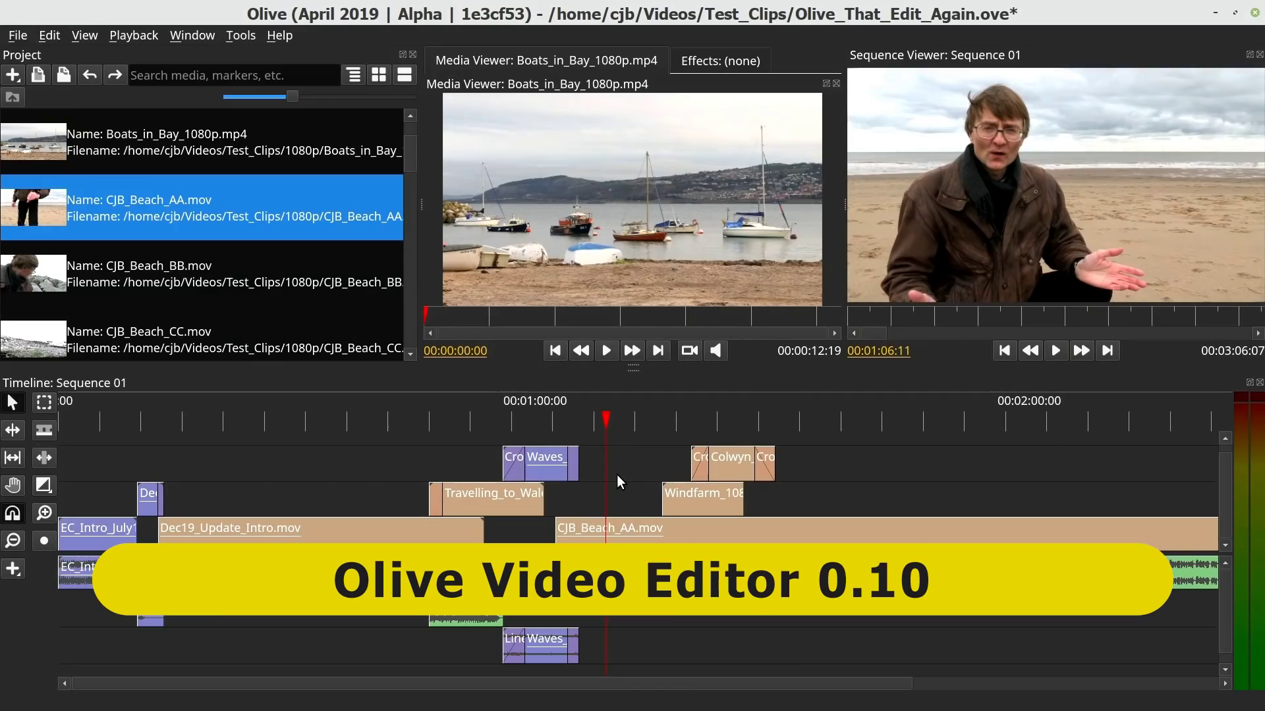
# Check Olive's download page in Chrome, then play Sequence 01 in the Sequence Viewer
pyautogui.hotkey('alt', 'Tab')
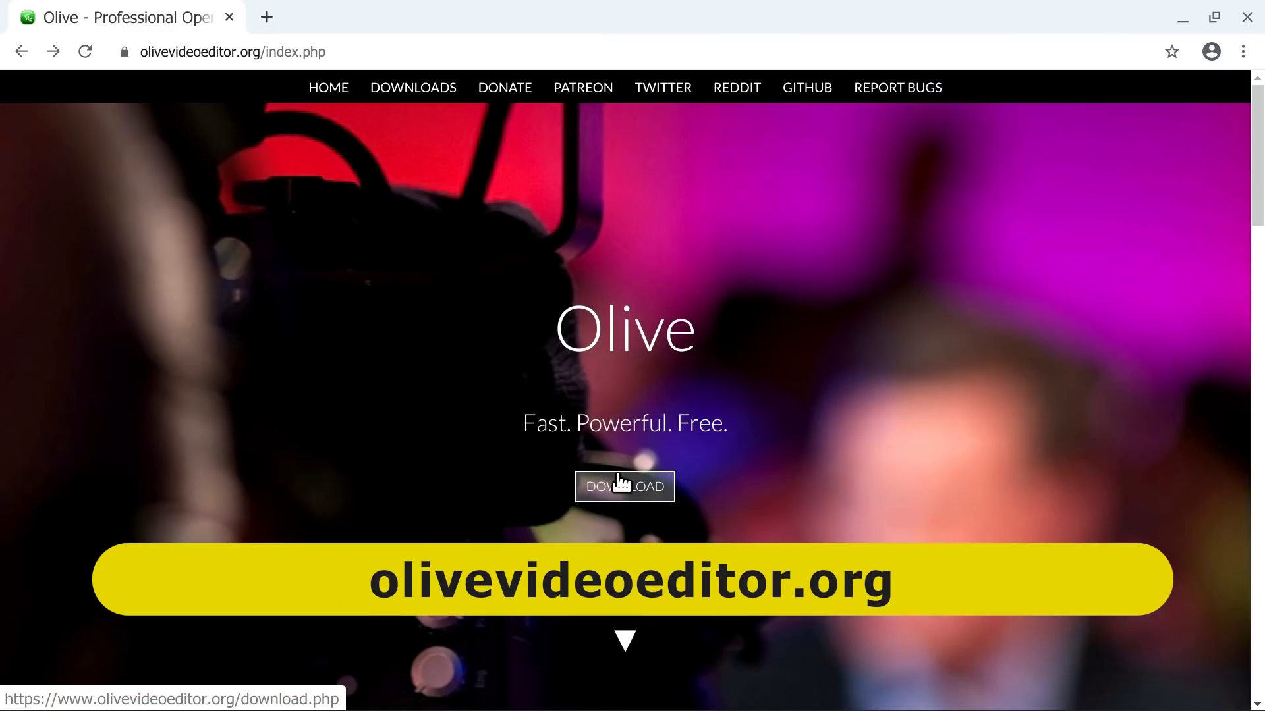
pyautogui.click(622, 487)
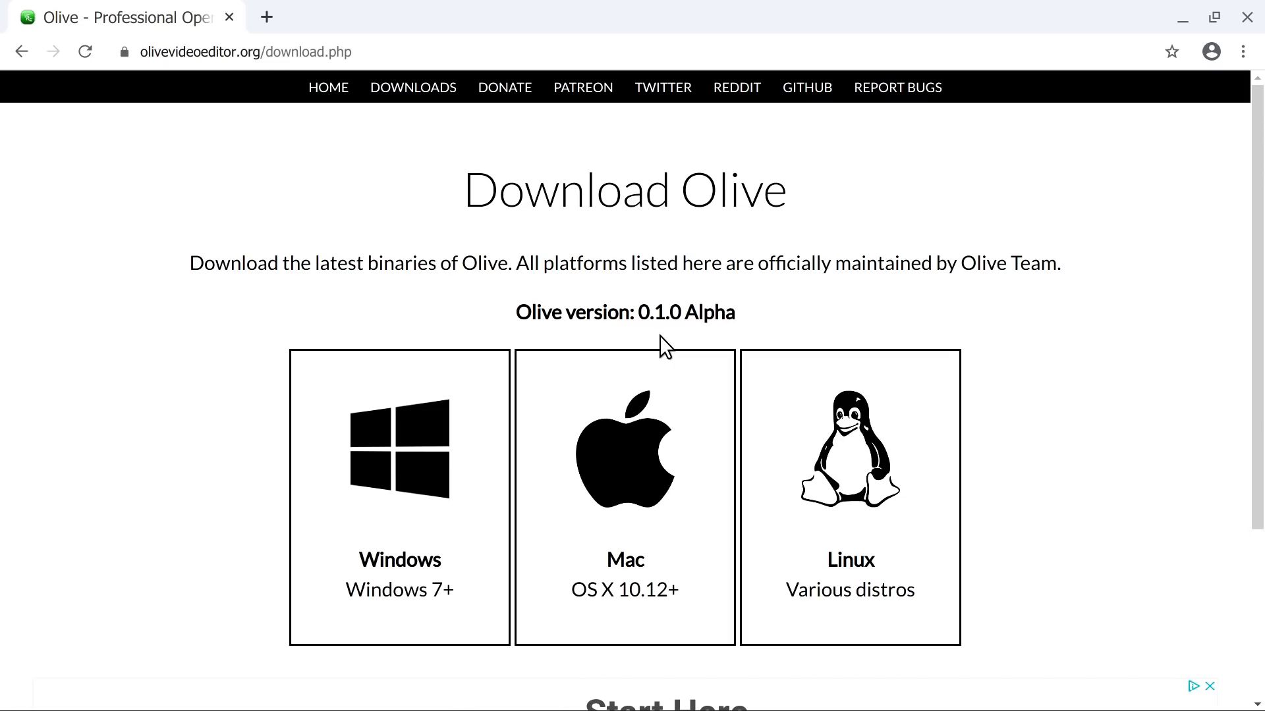
pyautogui.hotkey('alt', 'Tab')
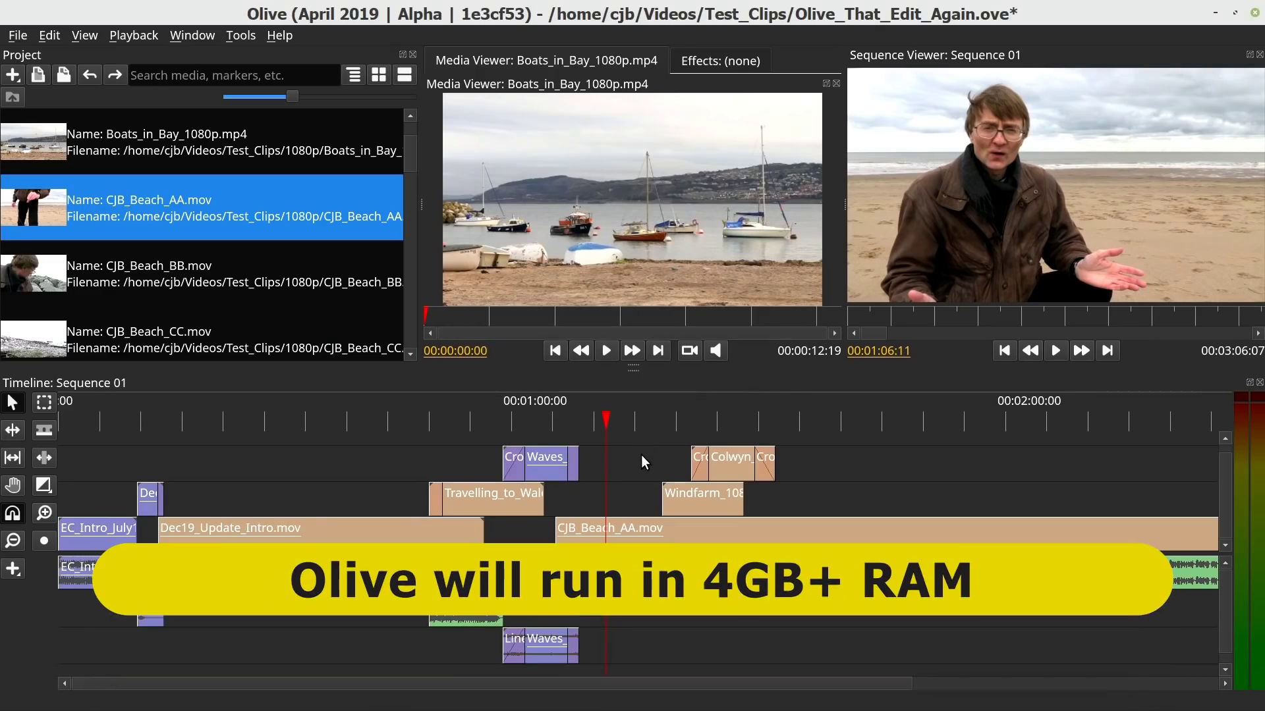
pyautogui.press('space')
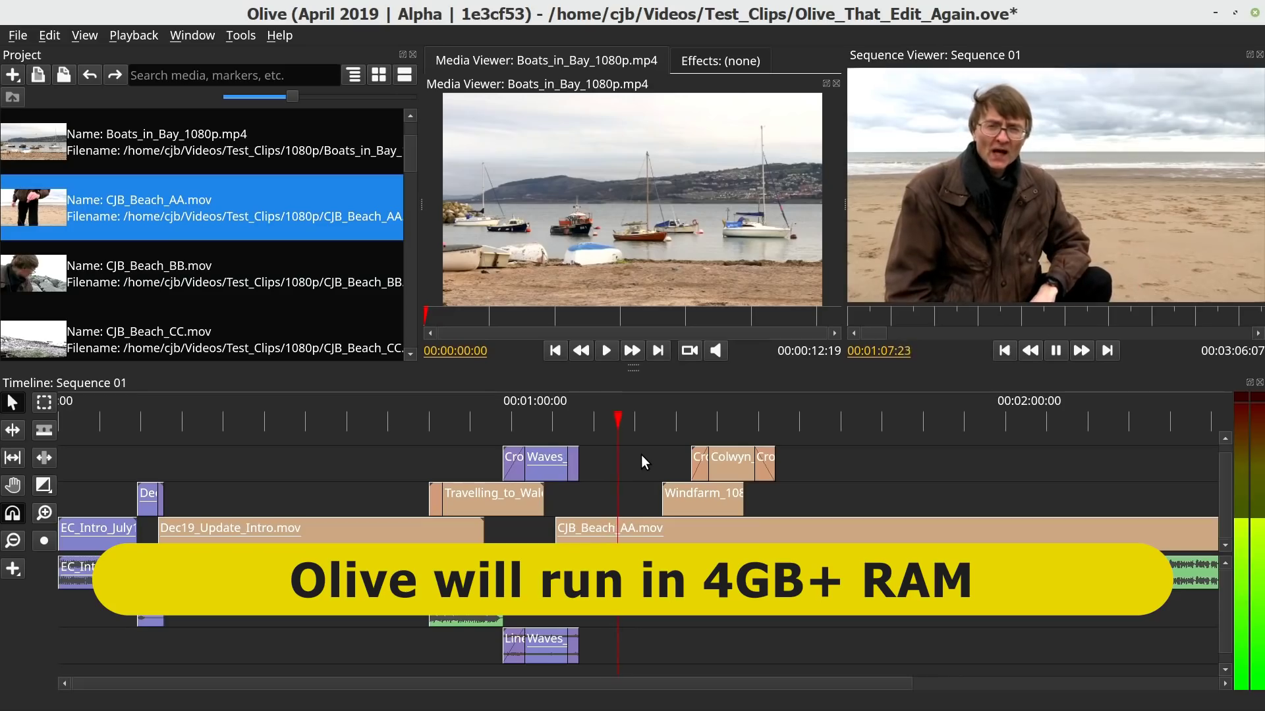